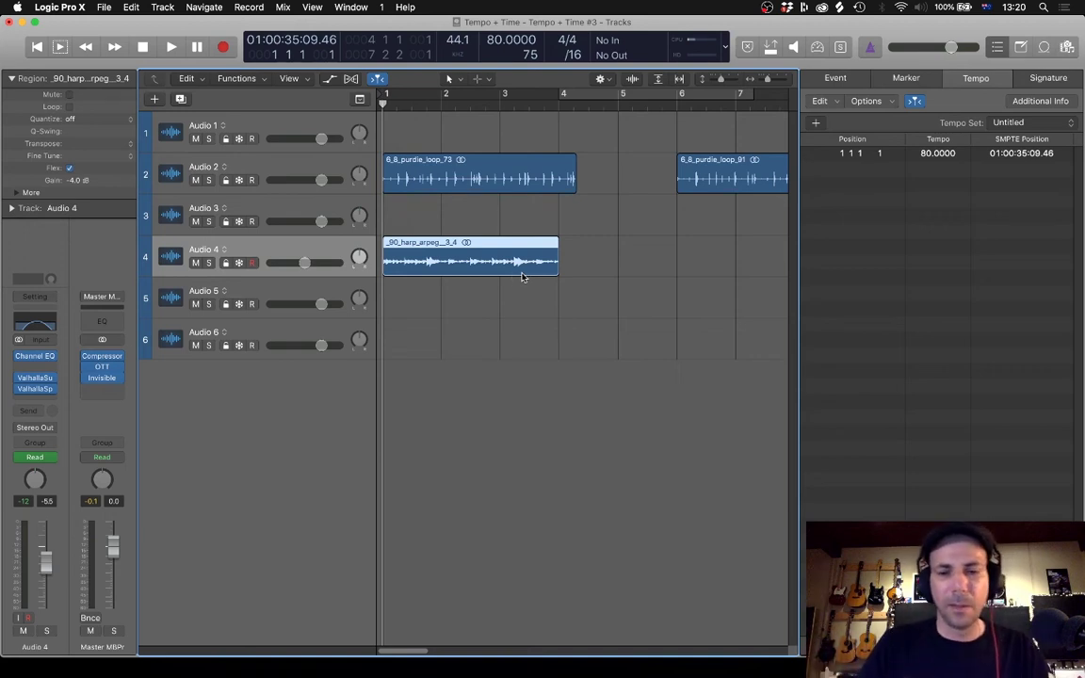
Select the Audio 2 track and mute the _90_harp_arpeg__3_4 region on Audio 4.
click(471, 179)
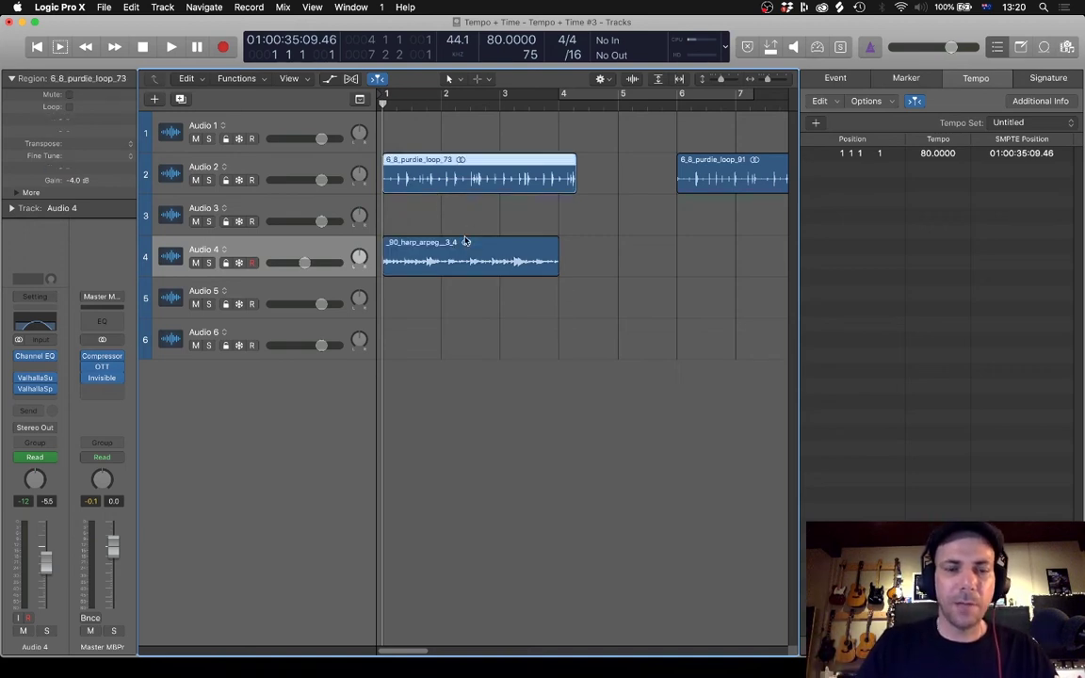
key(super+Down)
key(super+Right)
key(super+Right)
key(super+Right)
key(super+Left)
click(442, 227)
click(439, 199)
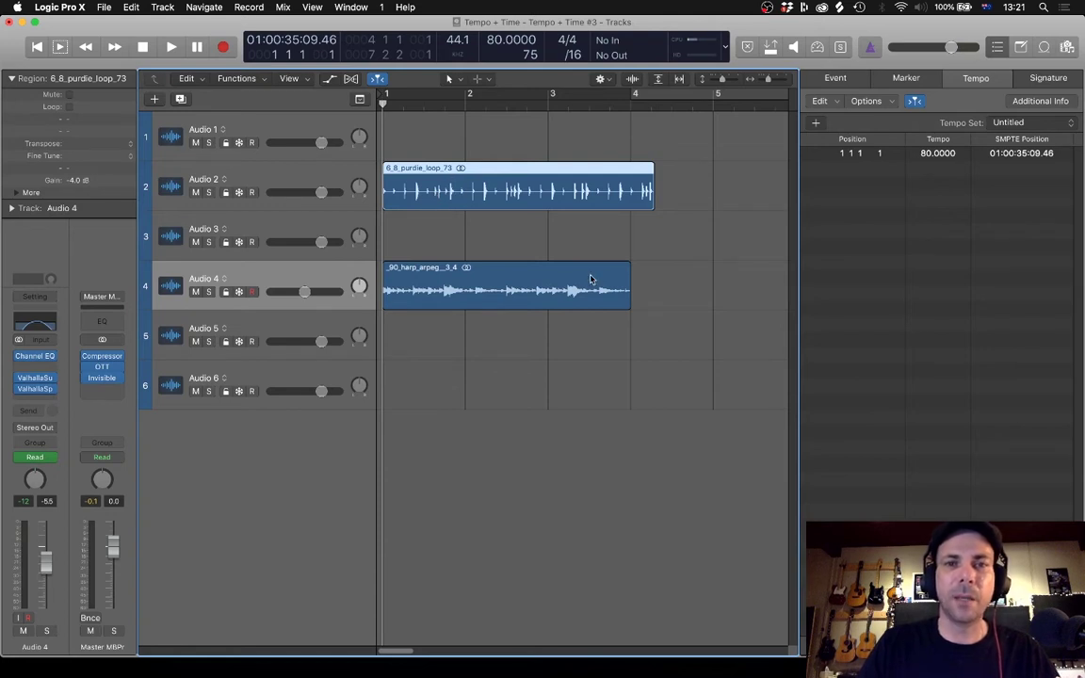
click(273, 178)
click(410, 296)
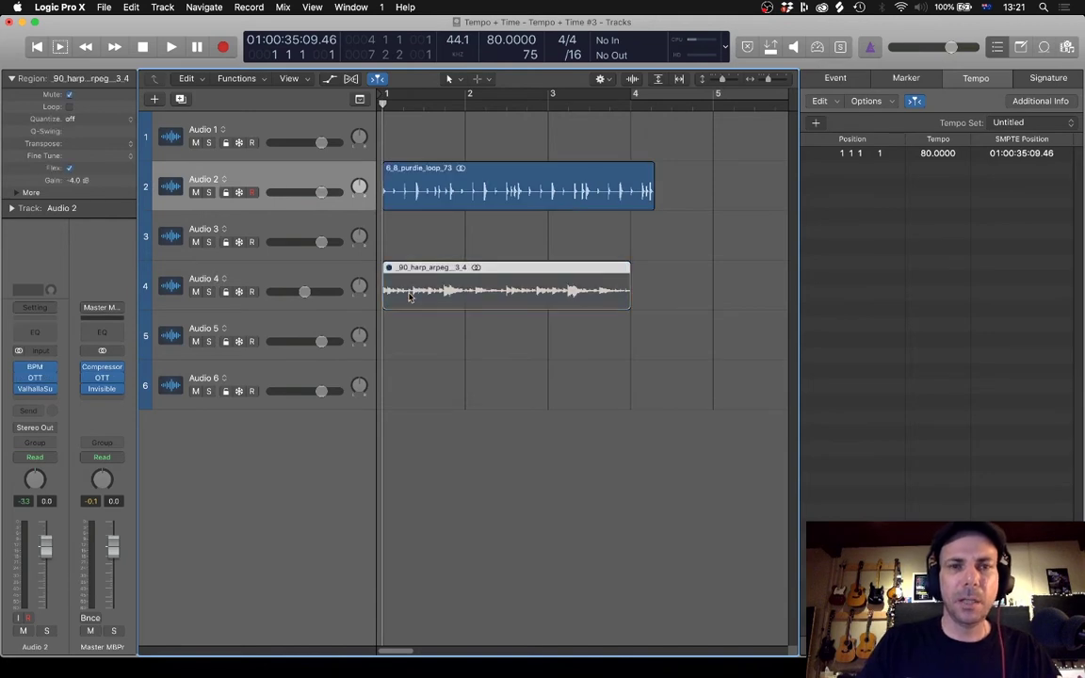
Open the BPM Counter on Audio 2, play the 6_8_purdie_loop_73 region to measure its tempo, and close the plug-in.
click(270, 168)
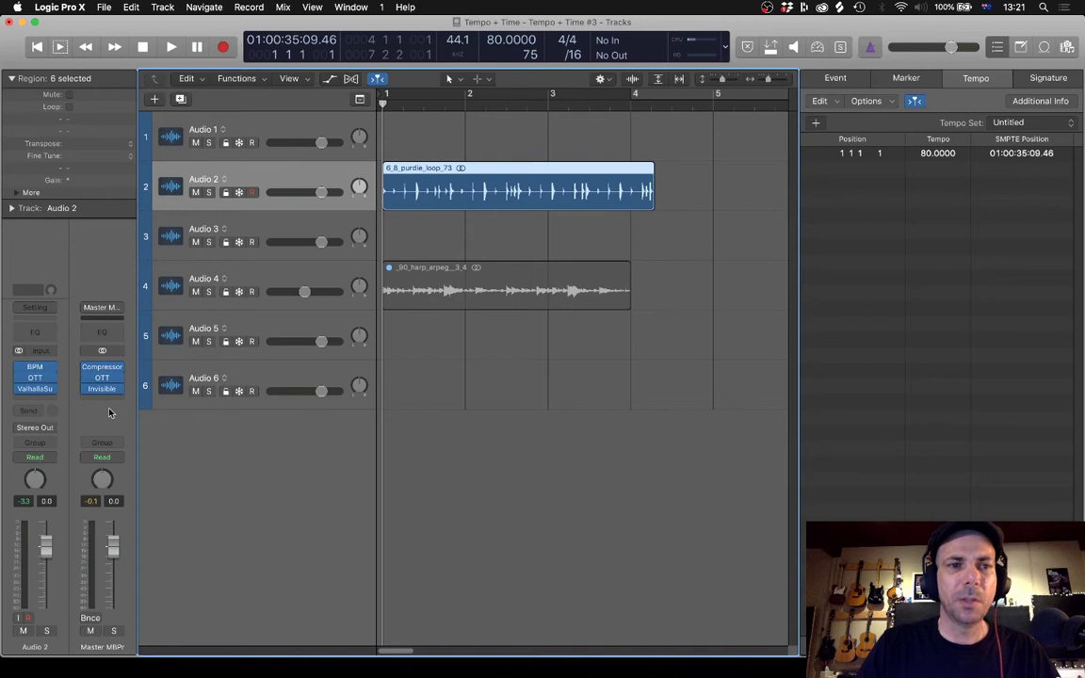
click(36, 369)
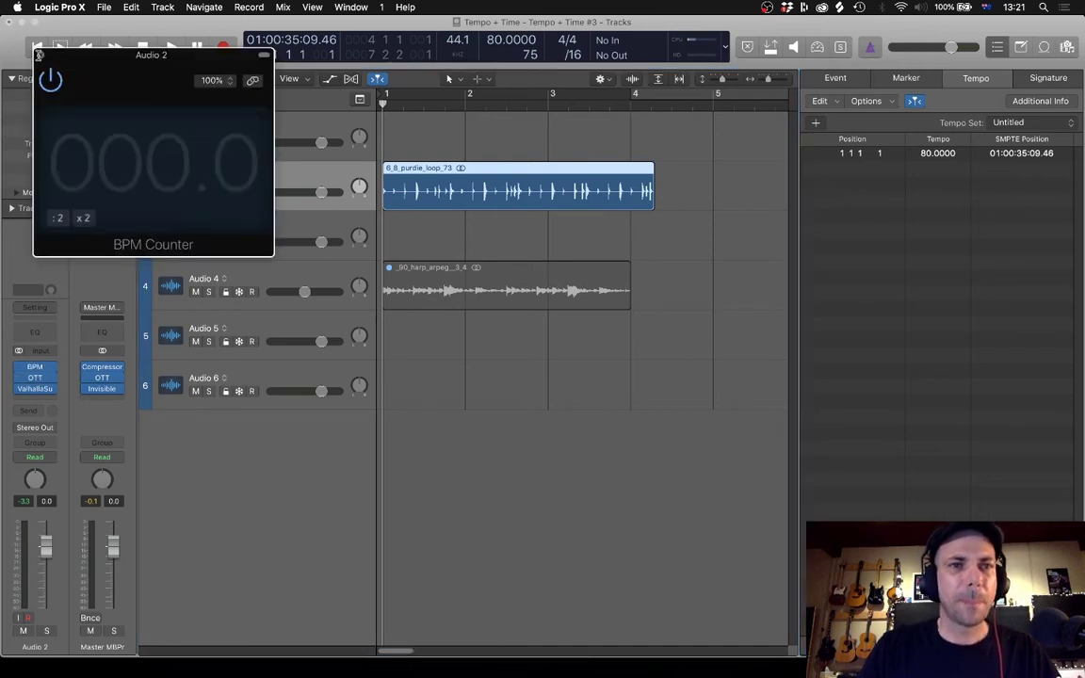
click(591, 193)
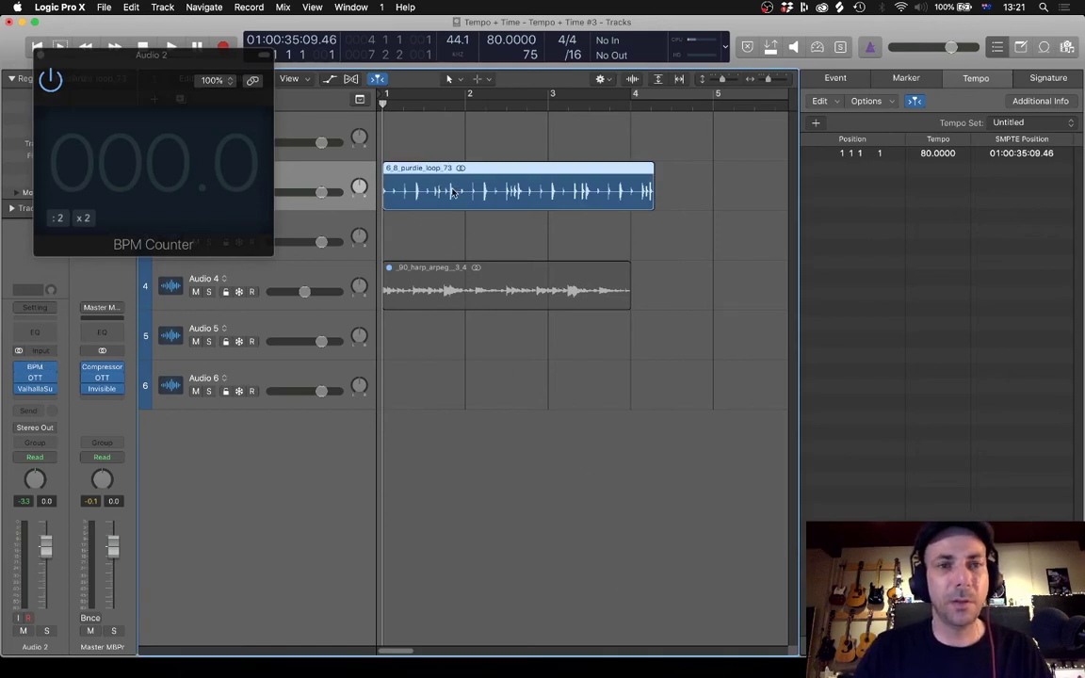
key(space)
click(403, 184)
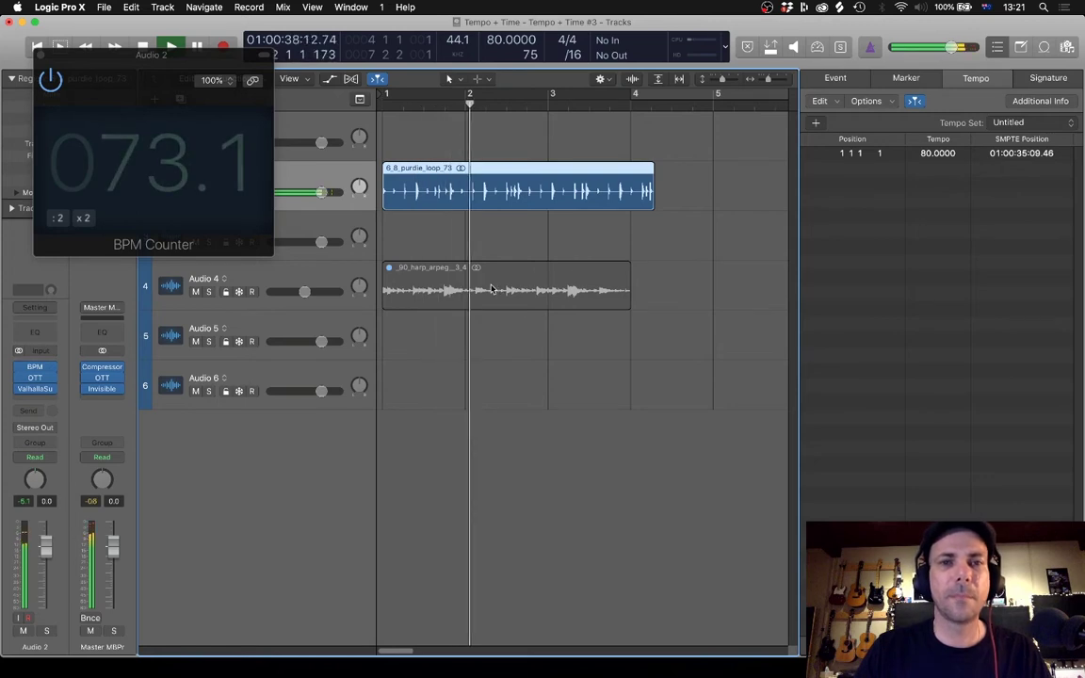
key(space)
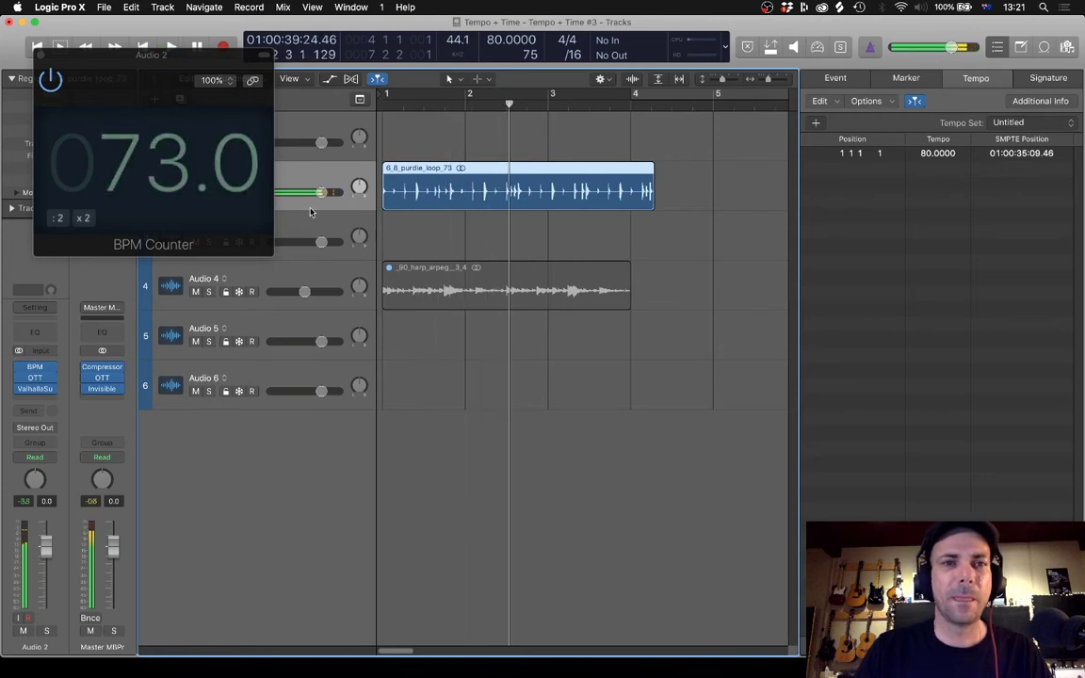
click(41, 56)
click(409, 267)
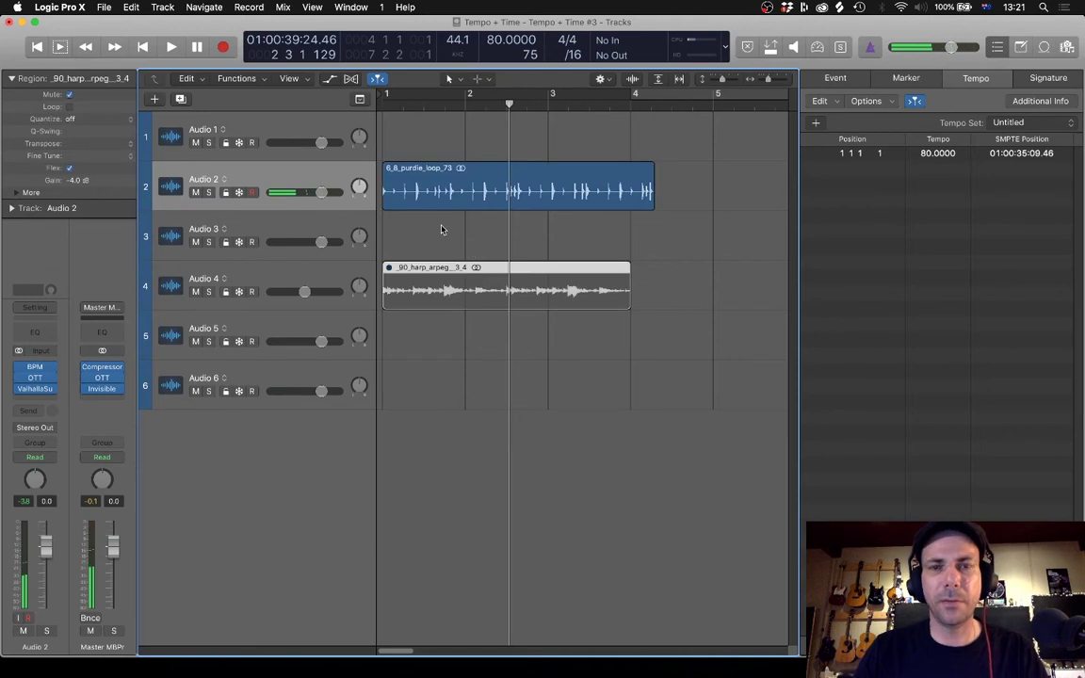
click(442, 190)
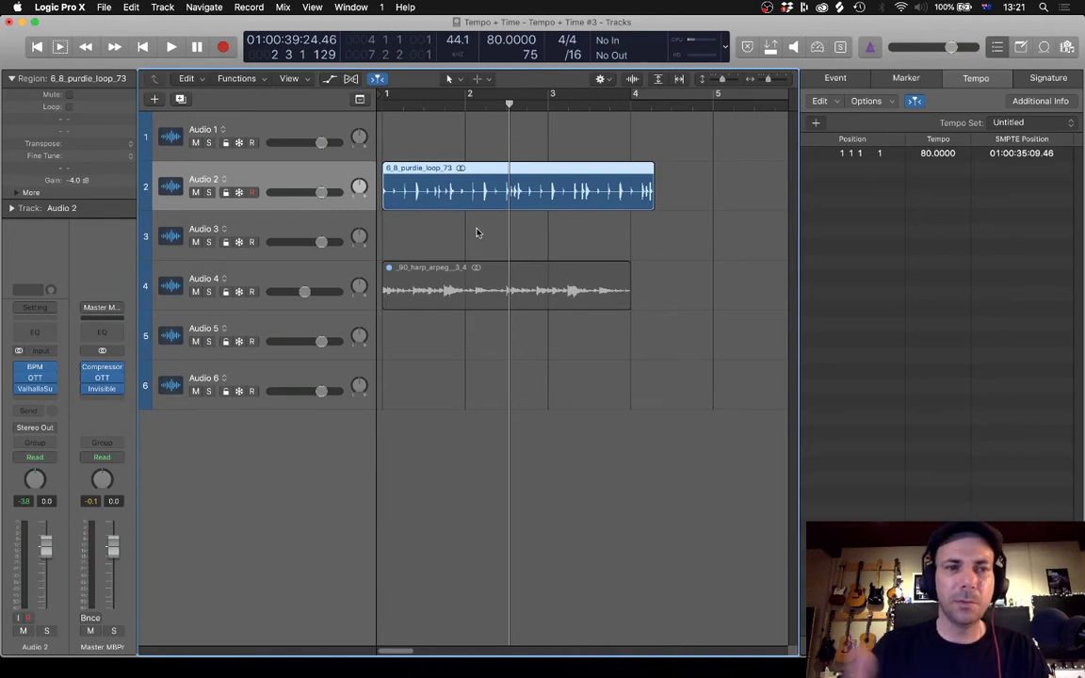
click(456, 212)
click(442, 177)
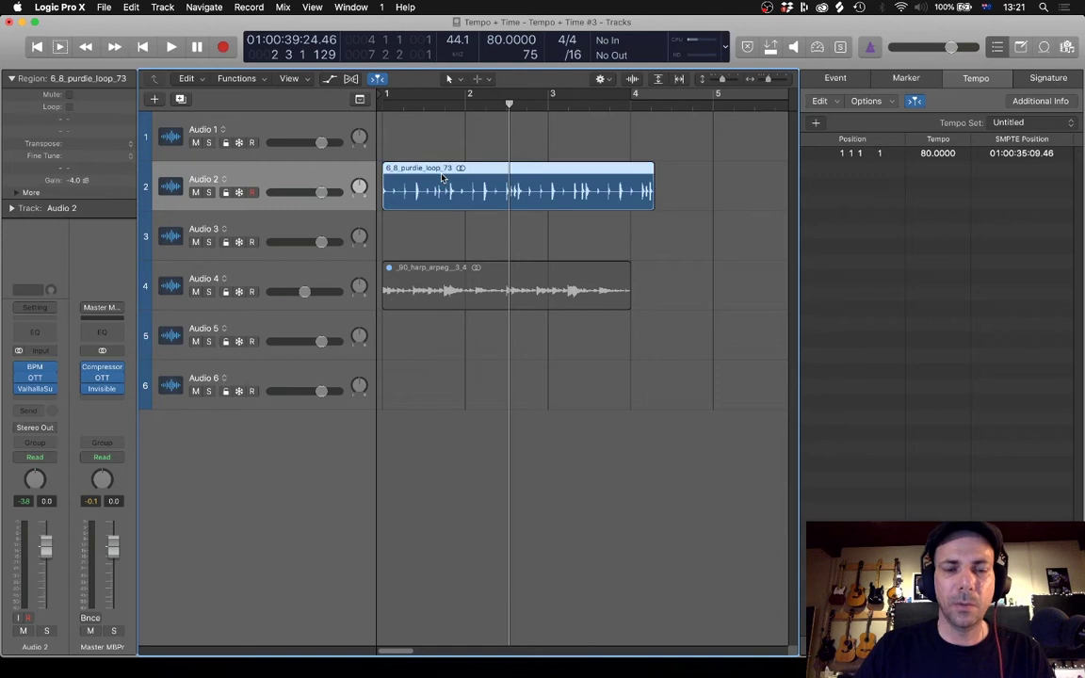
key(super+Left)
key(Return)
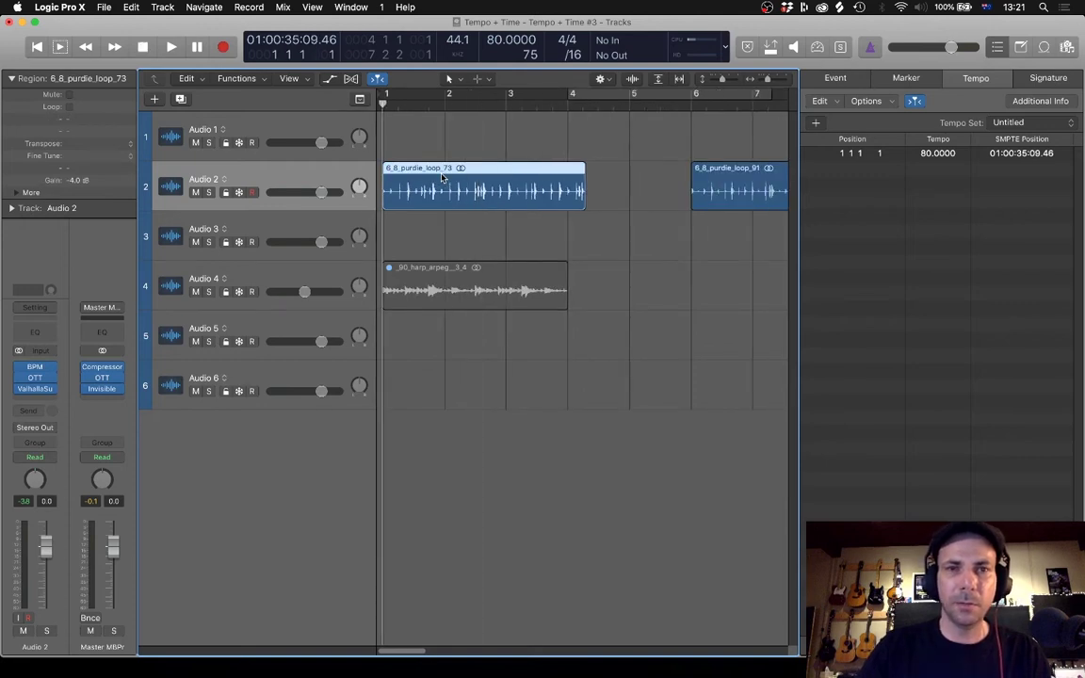
key(super+Up)
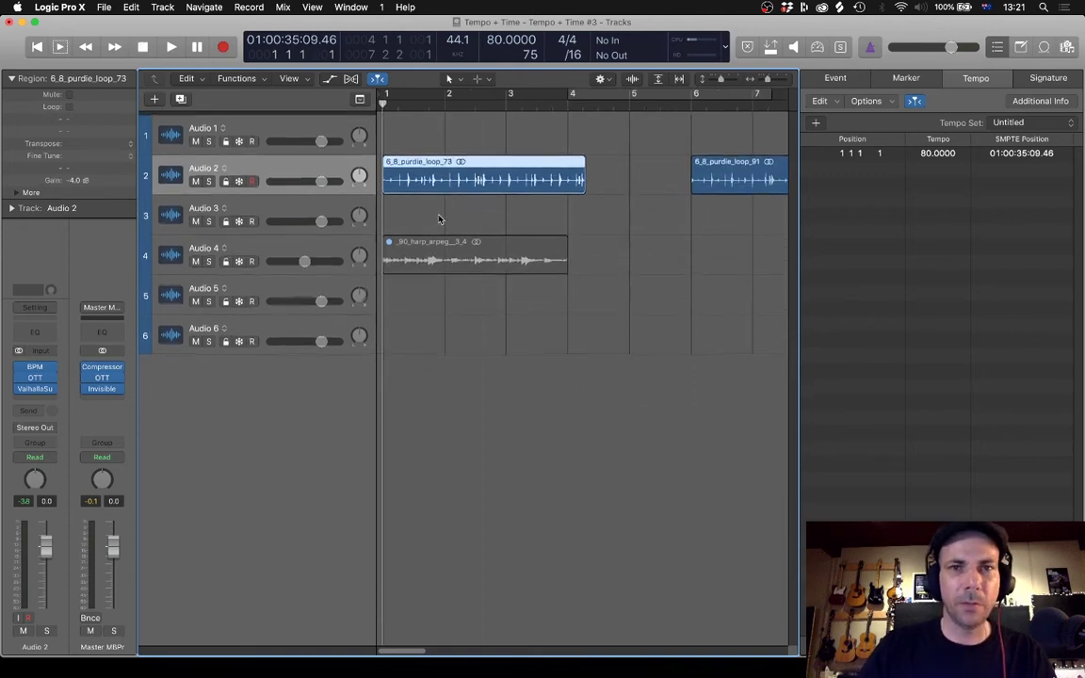
click(433, 207)
click(426, 168)
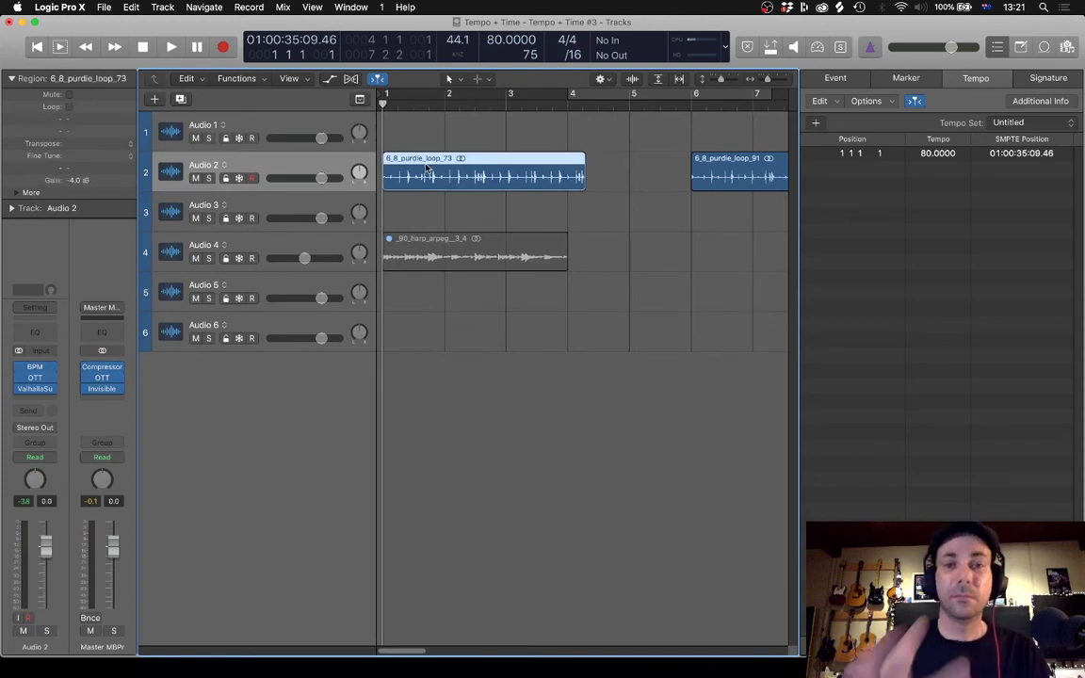
click(427, 199)
click(422, 165)
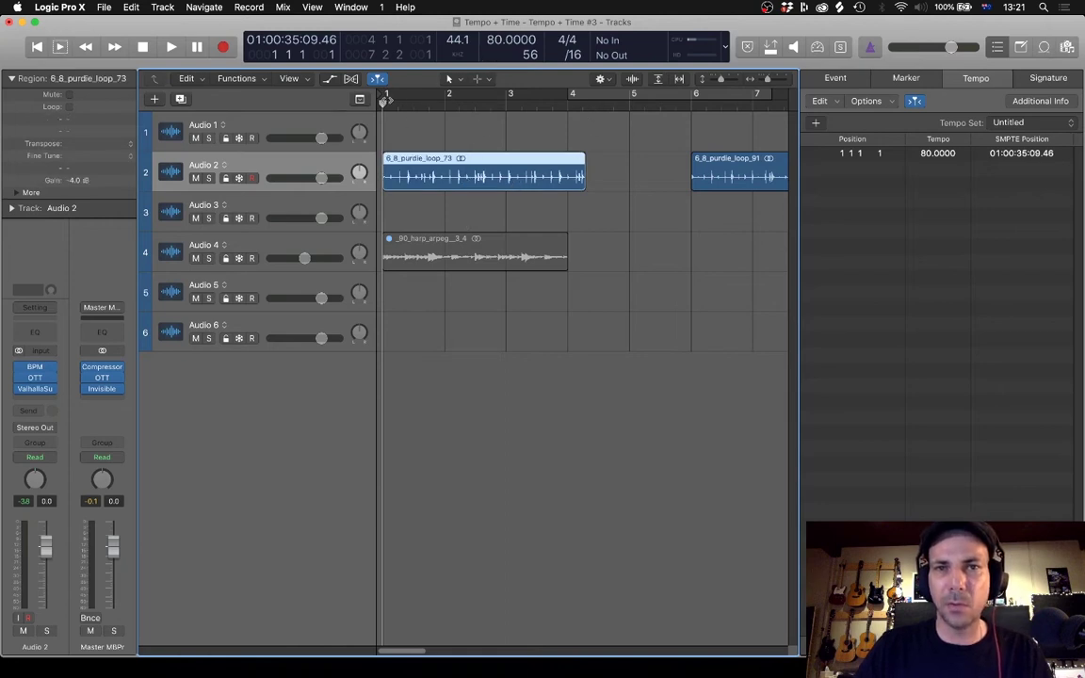
click(589, 200)
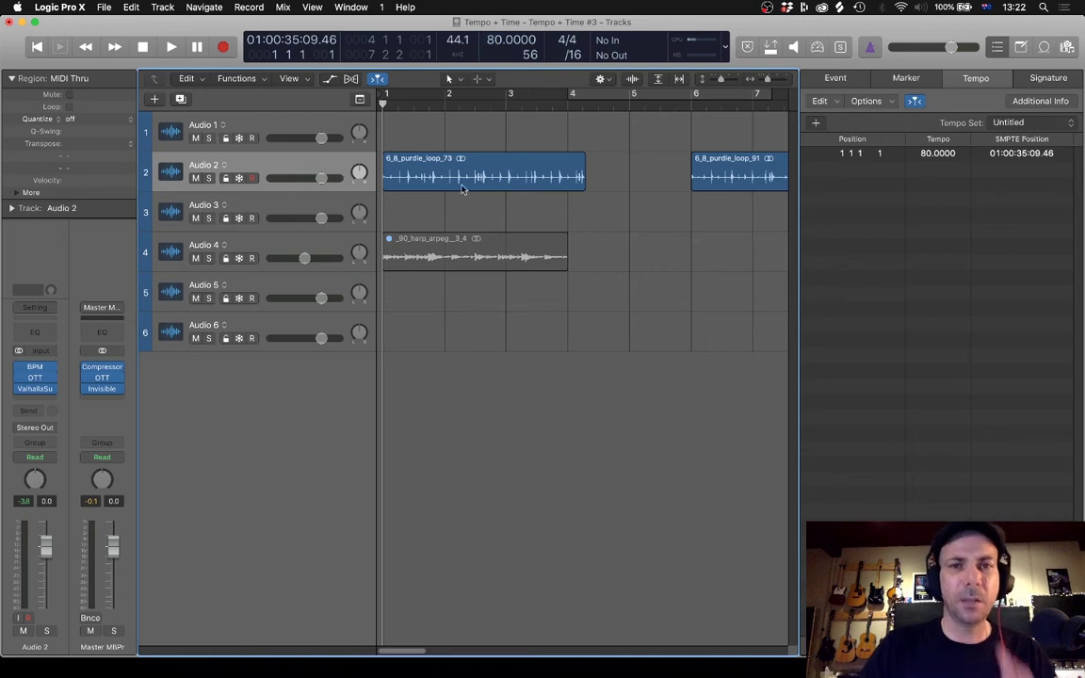
Set the project tempo to 73 BPM to match the 6_8_purdie_loop_73 region on Audio 2.
click(419, 168)
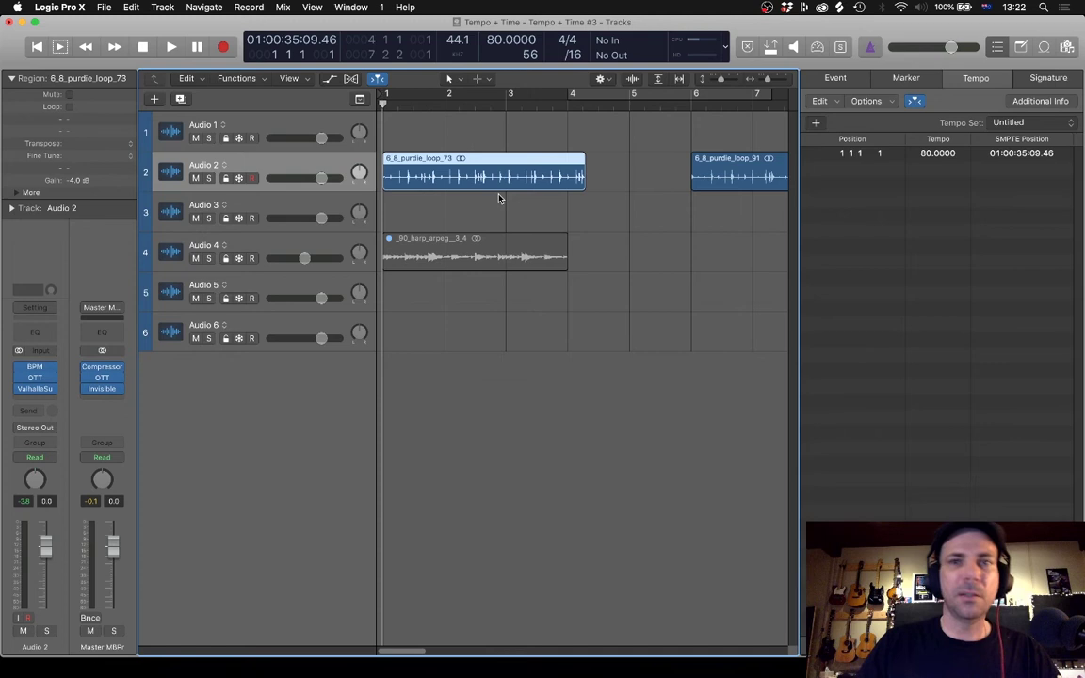
double_click(504, 40)
text(73)
key(Return)
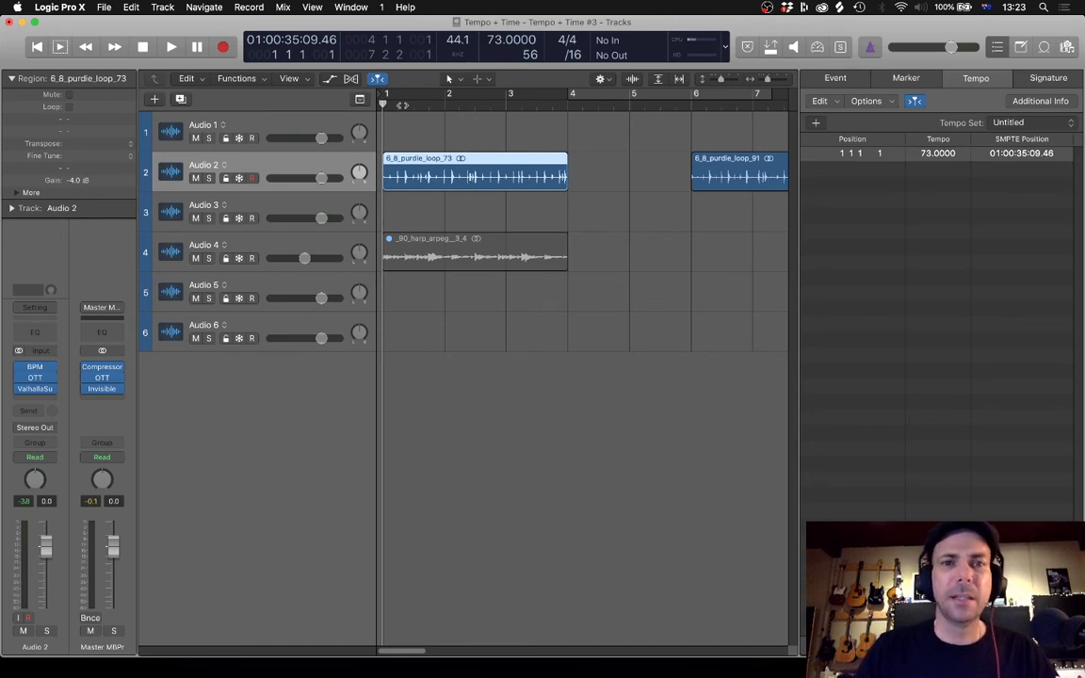
Set a cycle range from bar 1 to bar 4 over the first drum loop and play it back.
drag(386, 93, 568, 126)
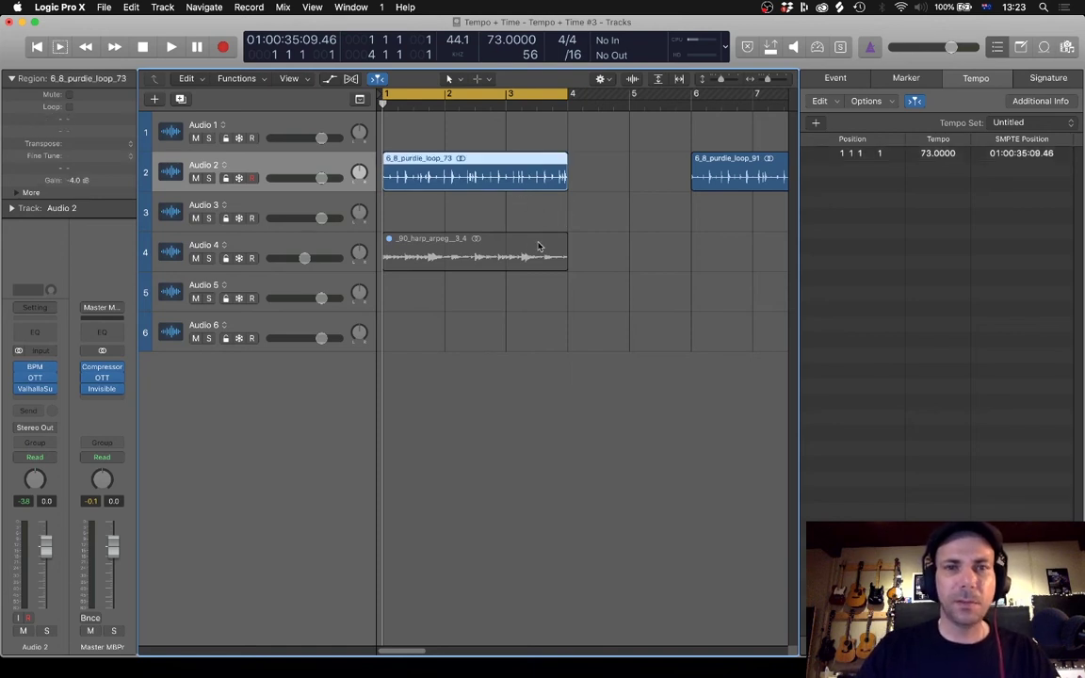
scroll(526, 263, up, 5)
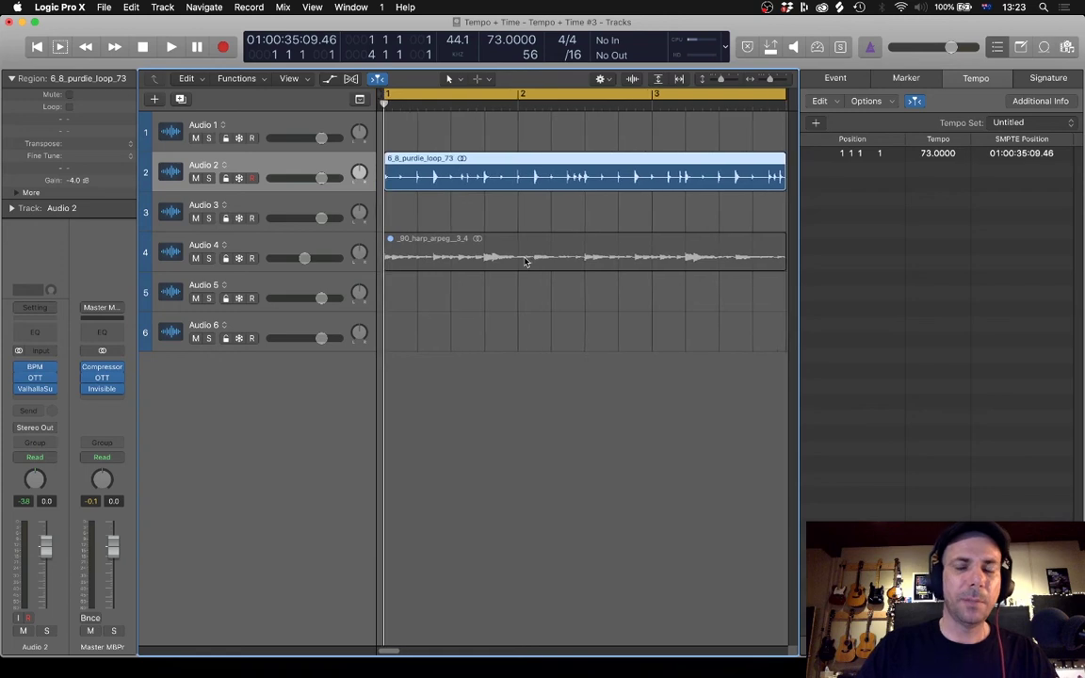
key(space)
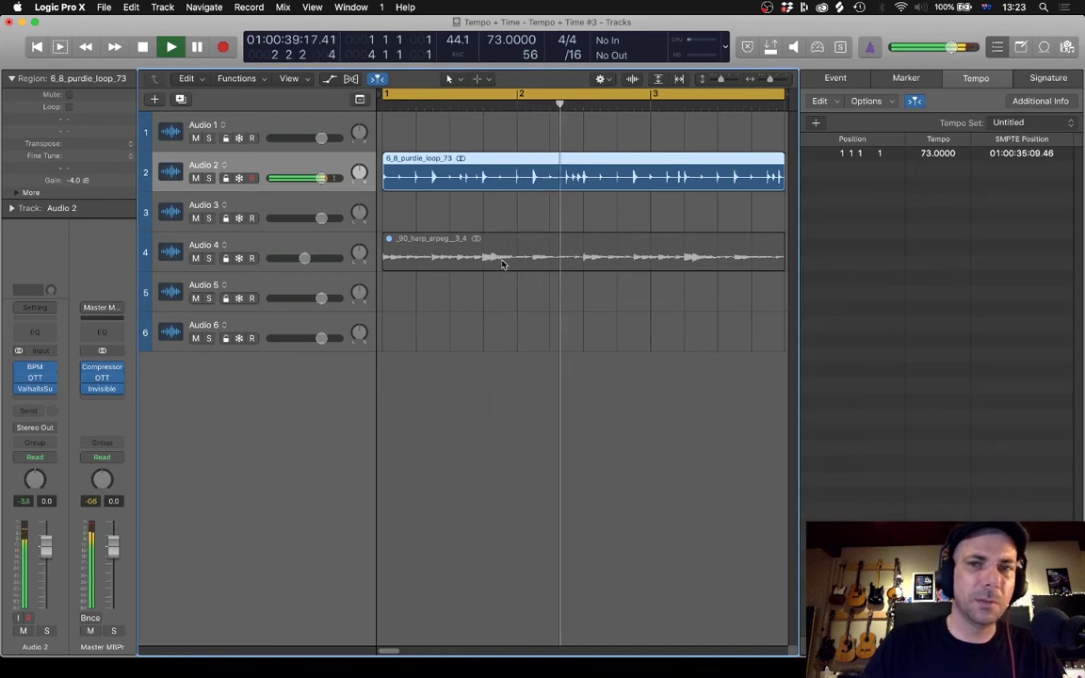
key(space)
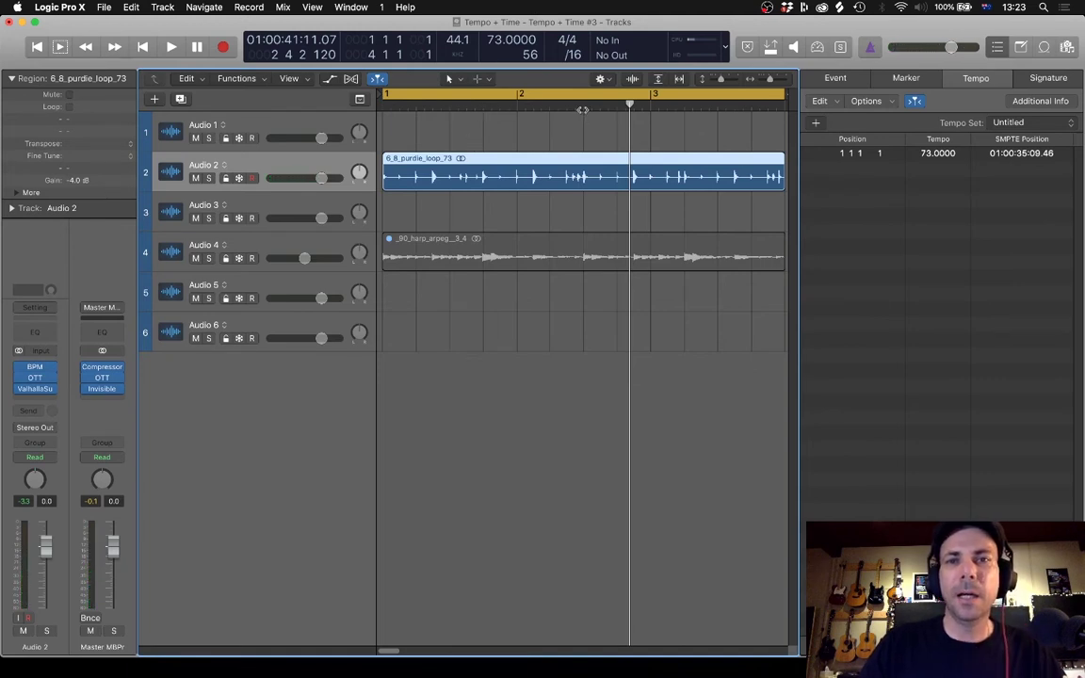
Examine how the first drum loop lines up with the 4/4 bar grid, placing the playhead halfway through bar 2.
key(super+Left)
key(super+Left)
key(super+Left)
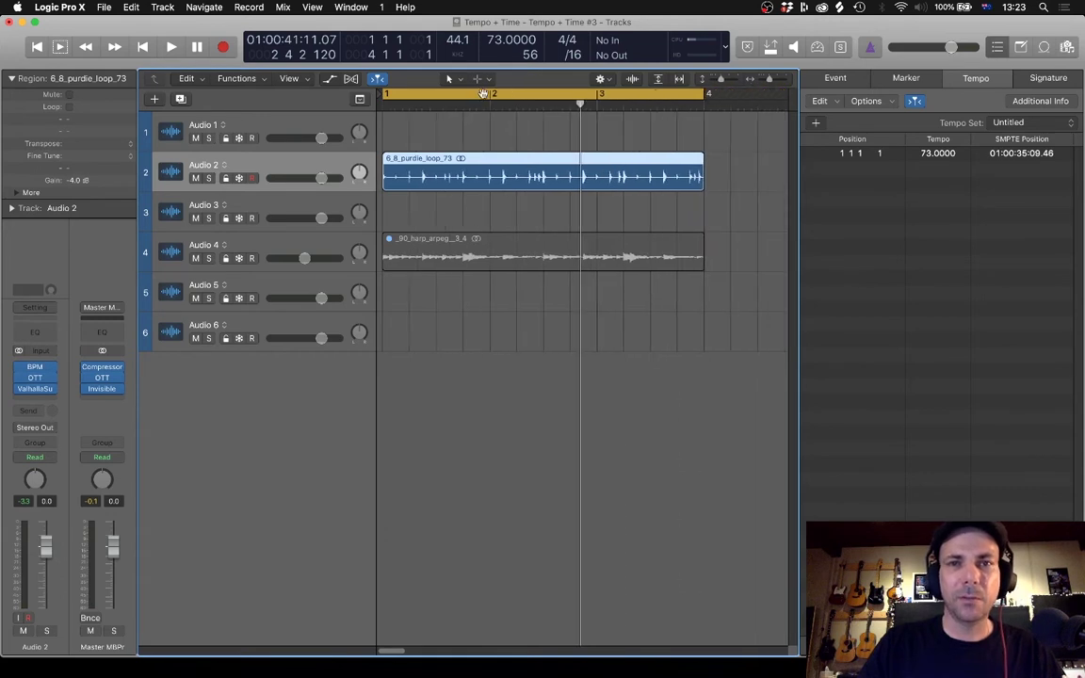
key(Return)
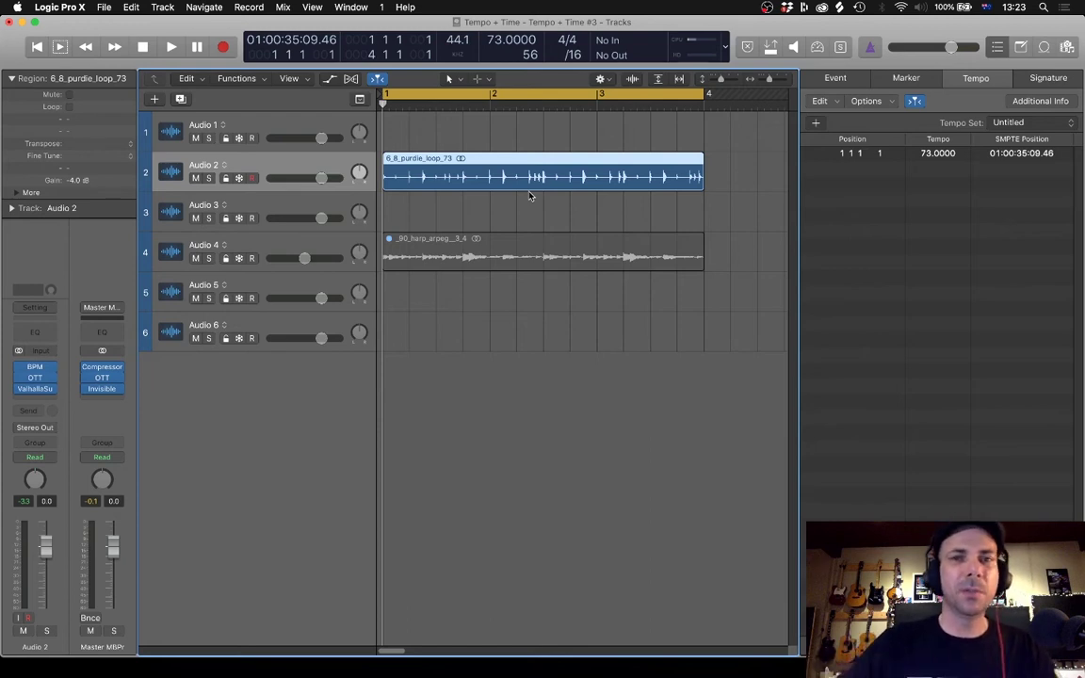
click(542, 109)
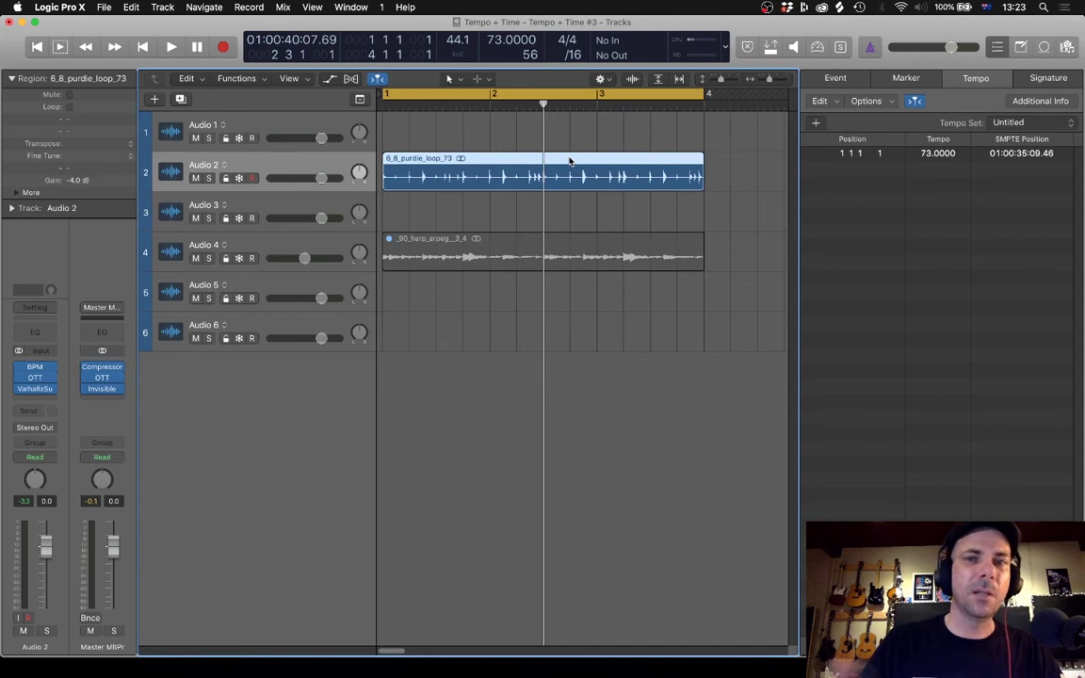
key(super+Left)
key(super+Right)
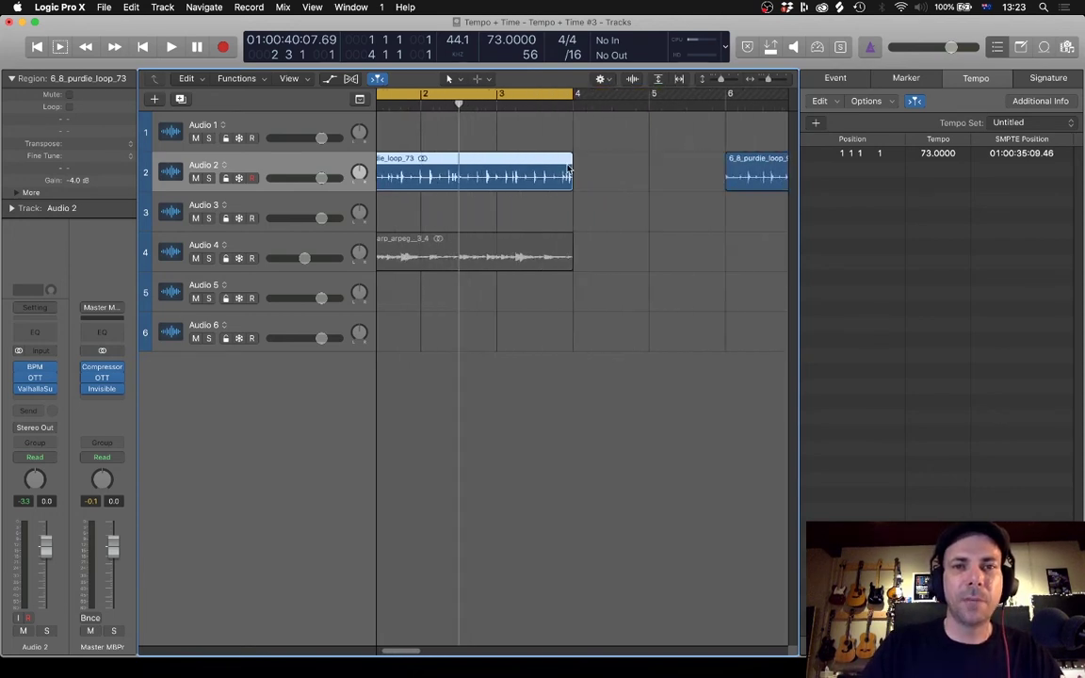
scroll(568, 170, left, 2)
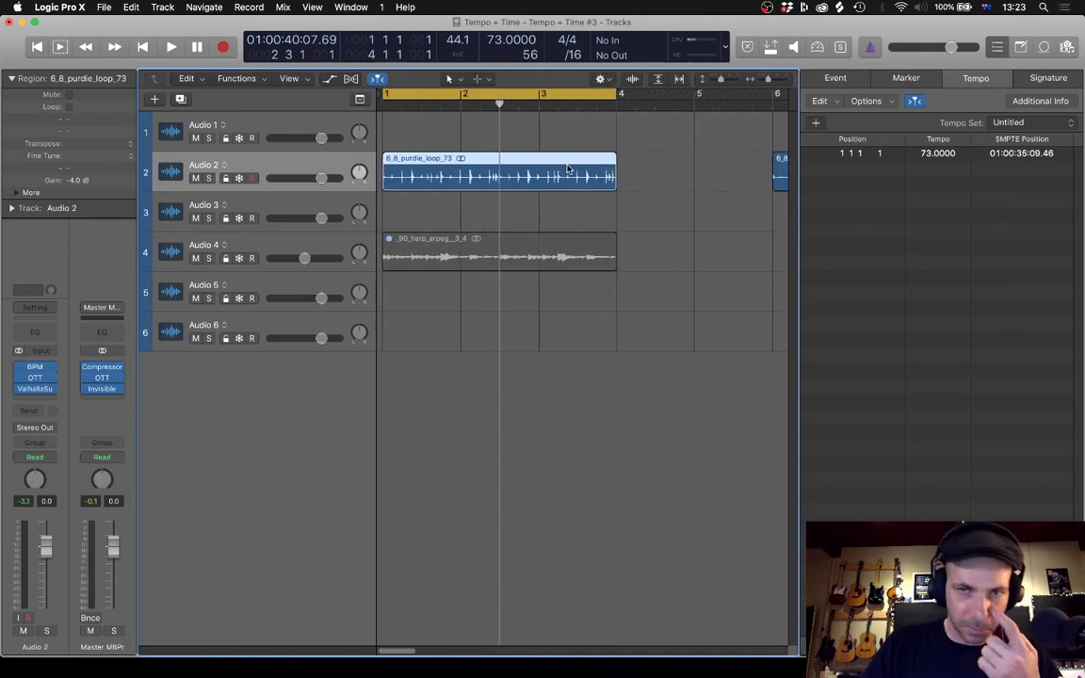
scroll(568, 170, down, 2)
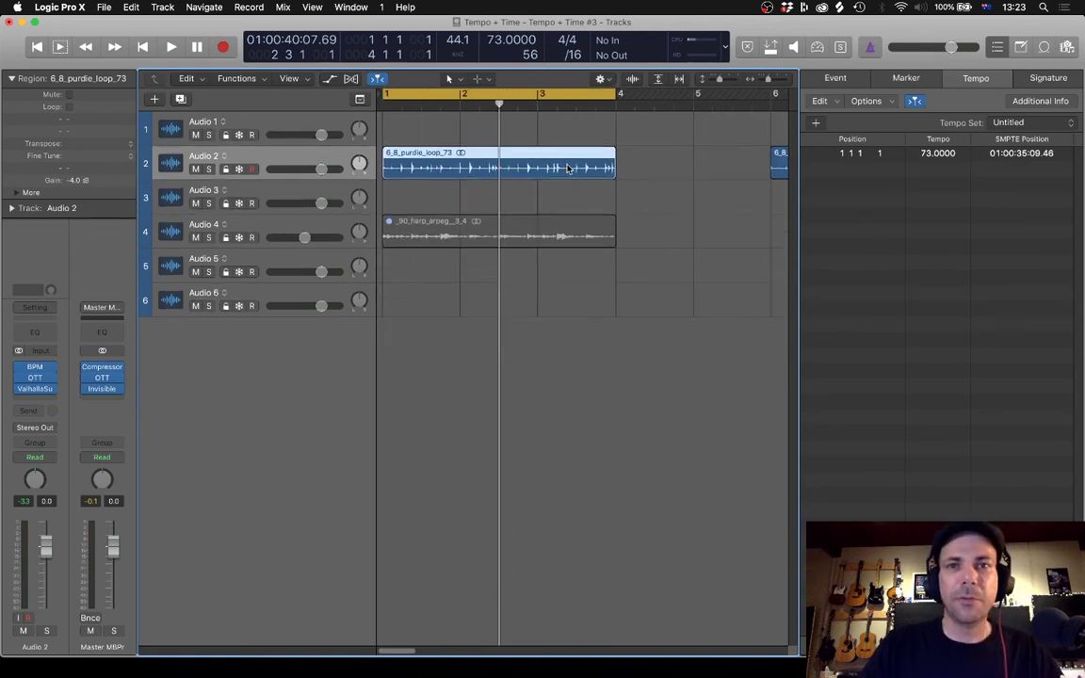
click(521, 200)
click(516, 168)
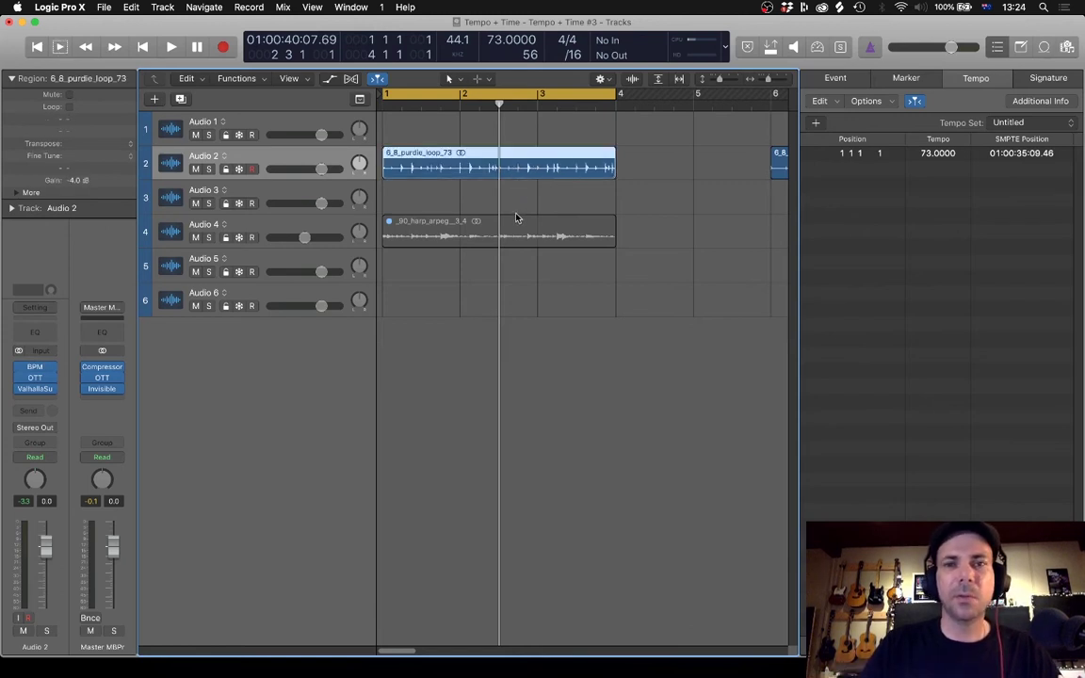
key(super+Left)
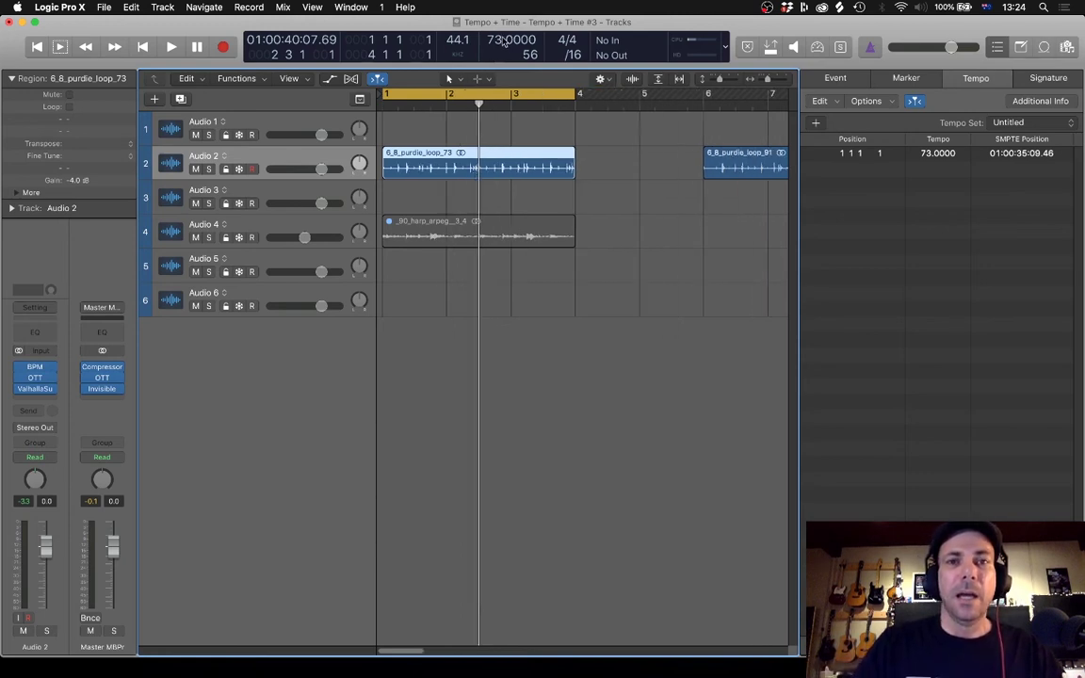
Return the playhead to the project start and change the time signature to 6/8.
key(Return)
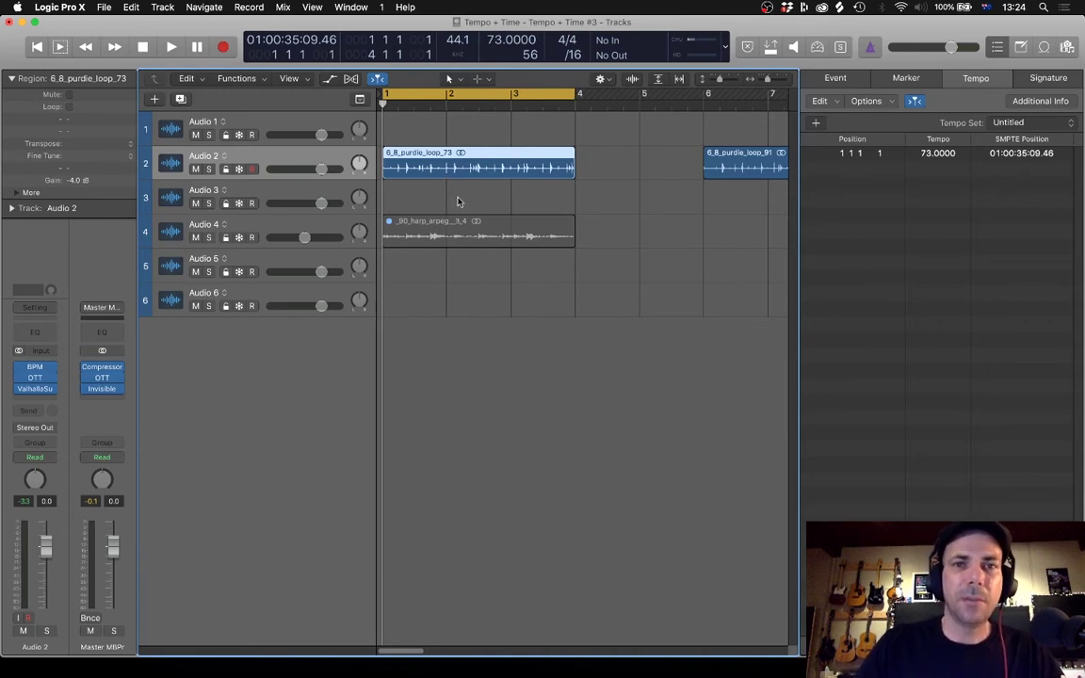
key(super+Down)
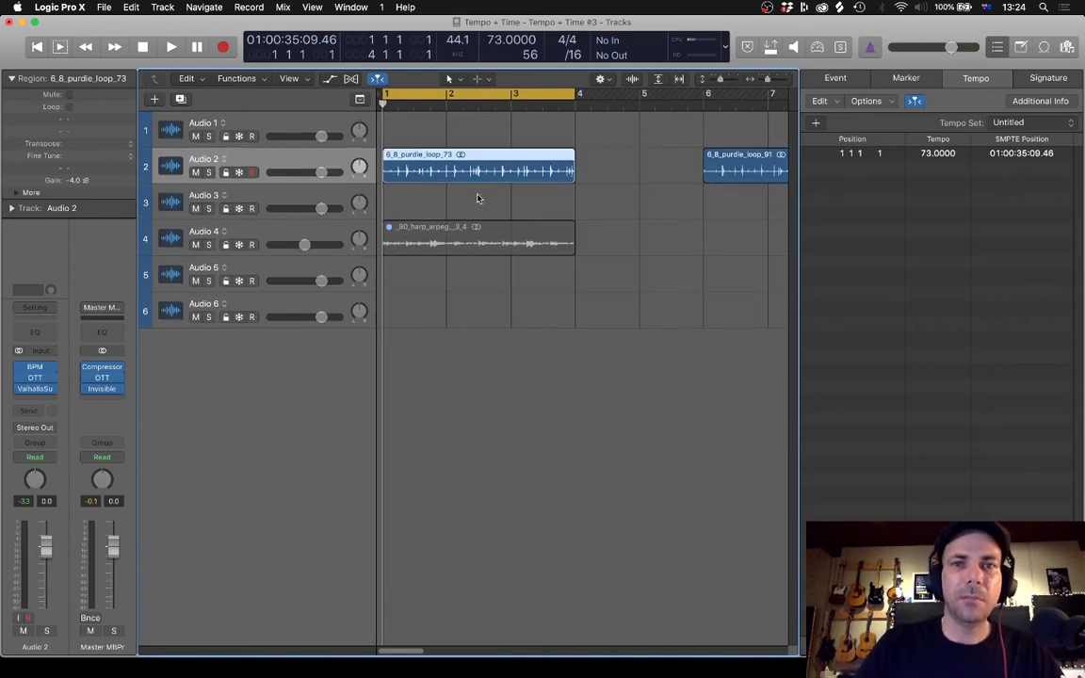
click(566, 40)
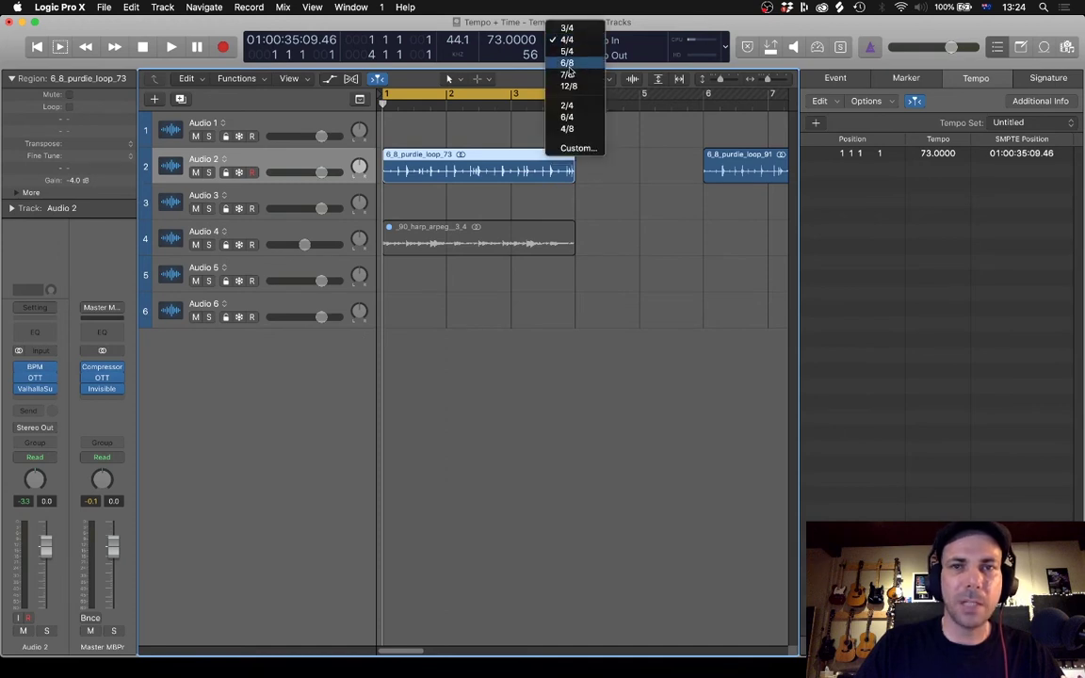
click(568, 63)
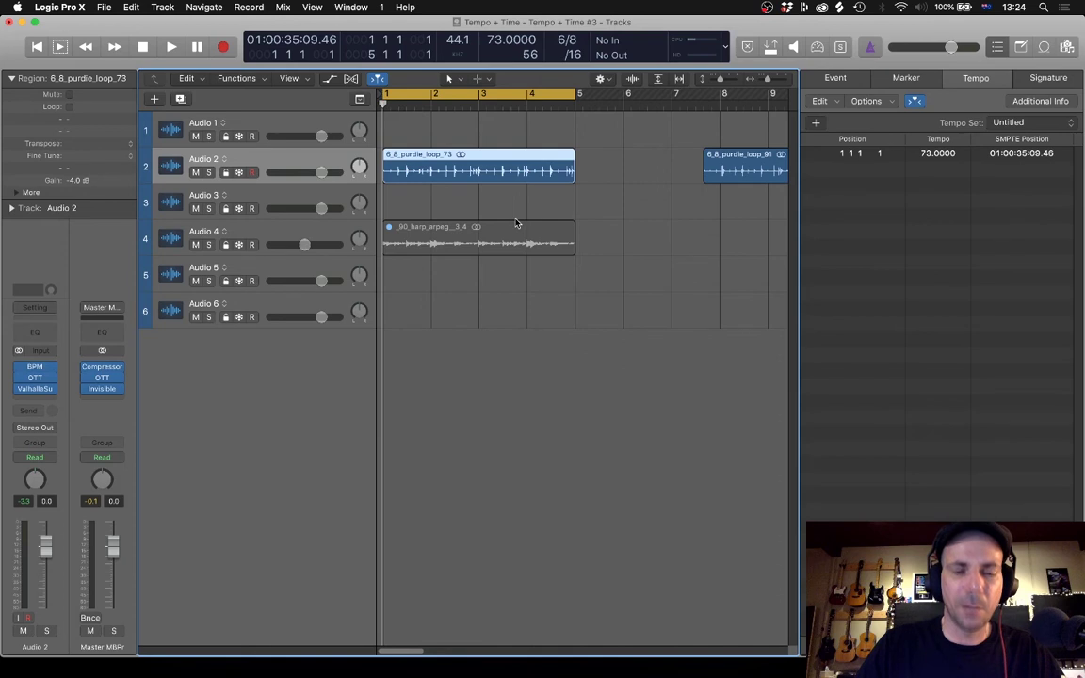
key(super+Right)
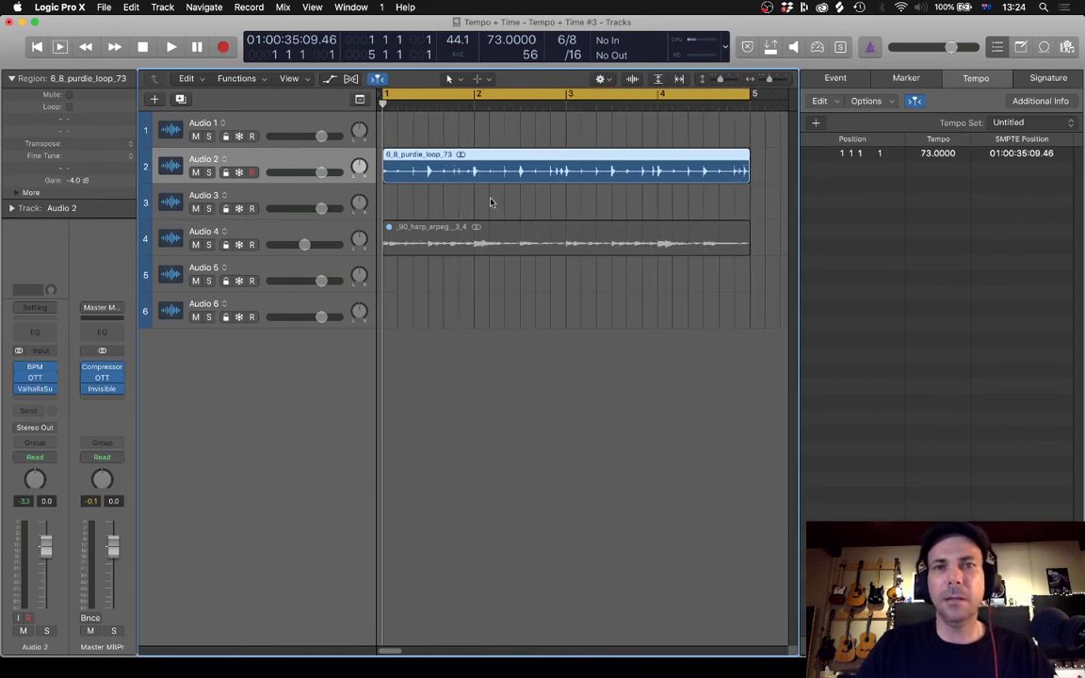
Play back the first drum loop and check how it lines up with the 6/8 bar grid.
click(491, 198)
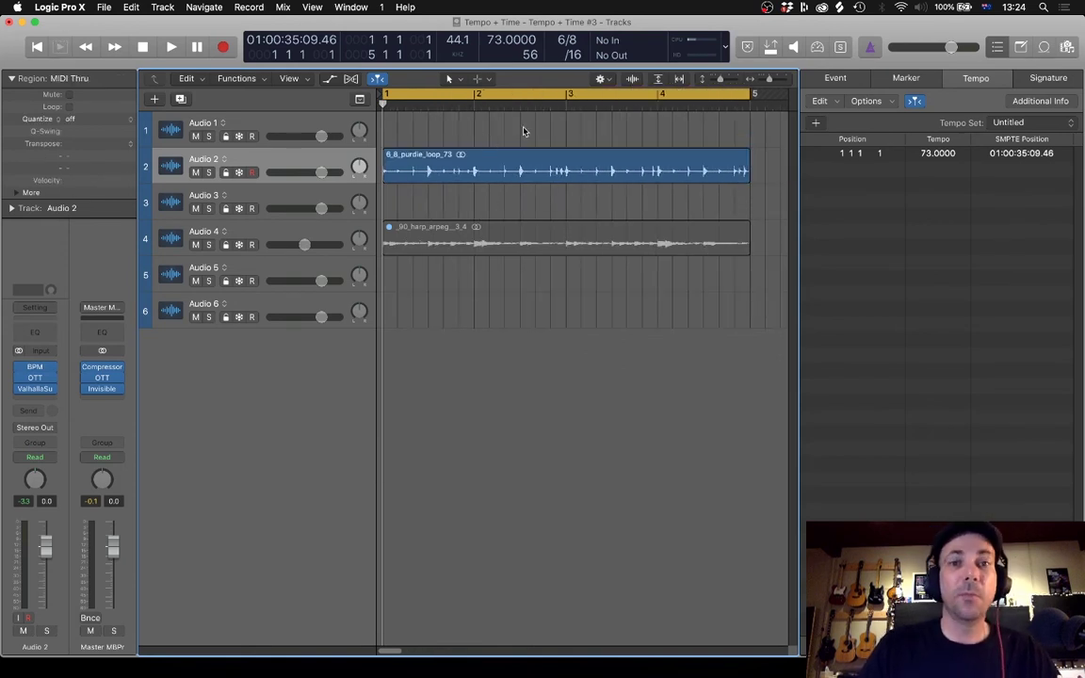
key(space)
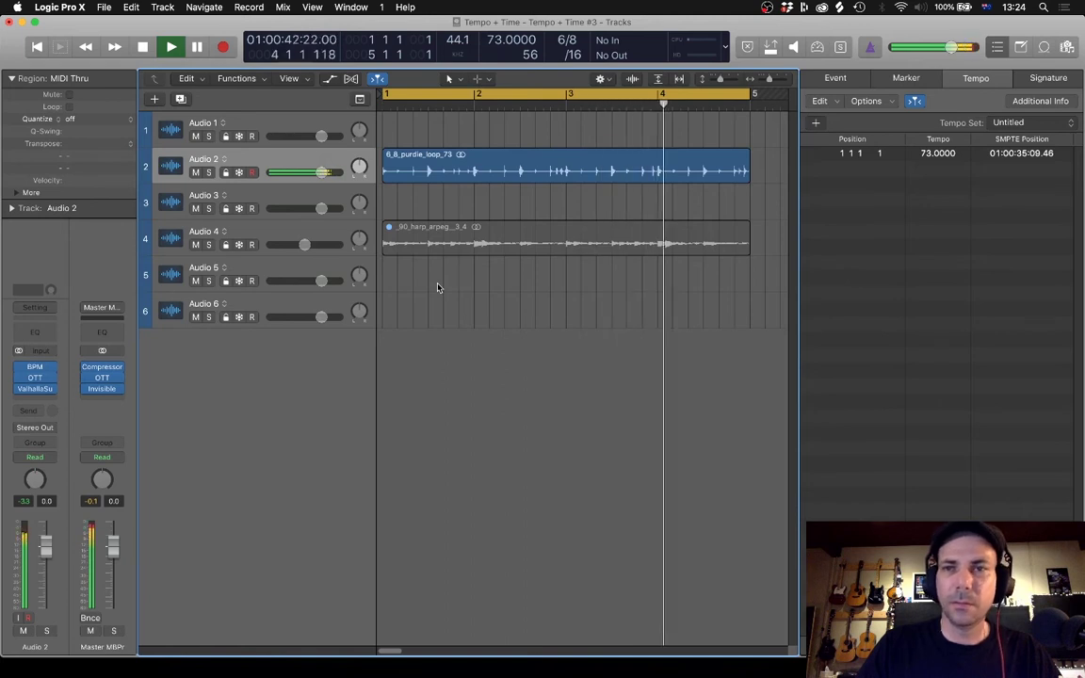
key(space)
click(402, 242)
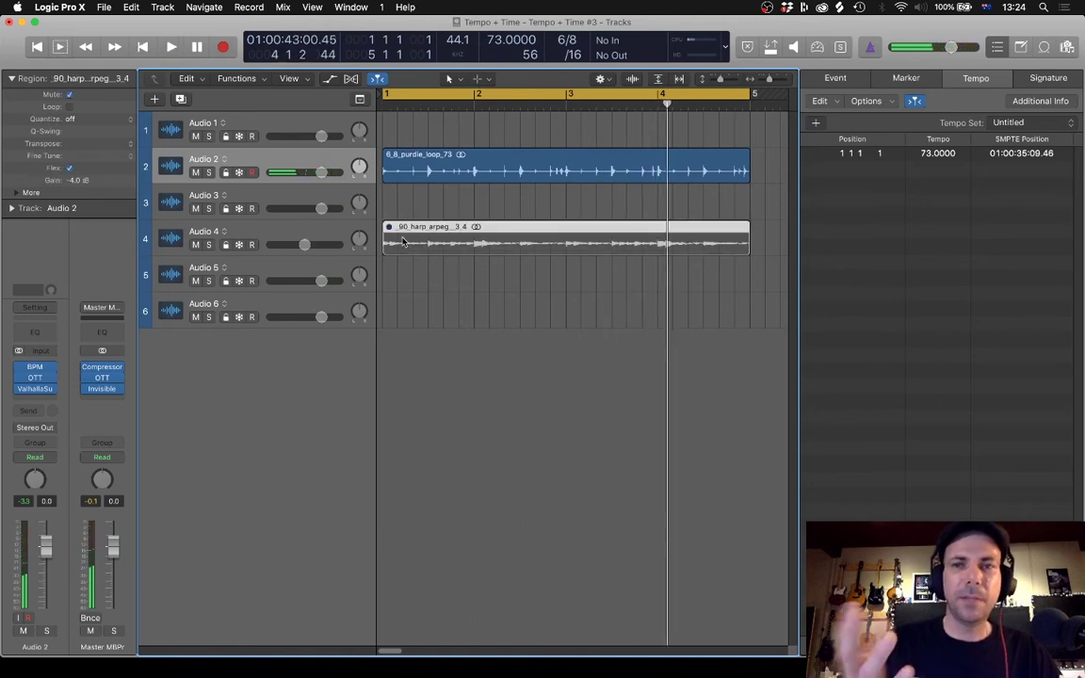
key(super+Left)
key(super+Left)
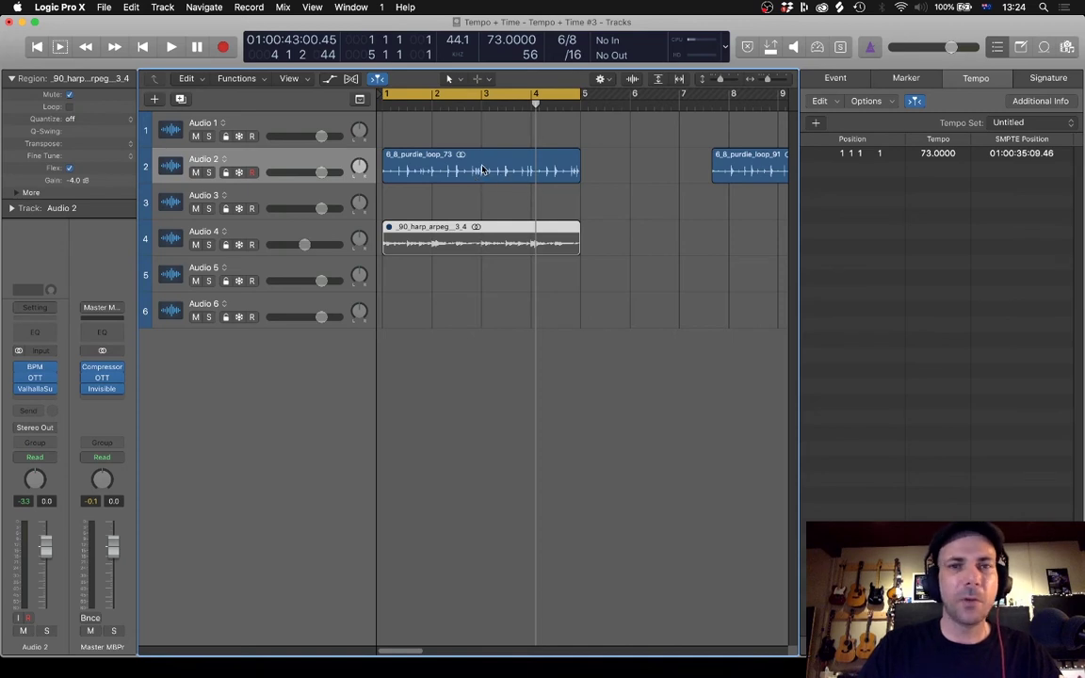
scroll(482, 170, up, 3)
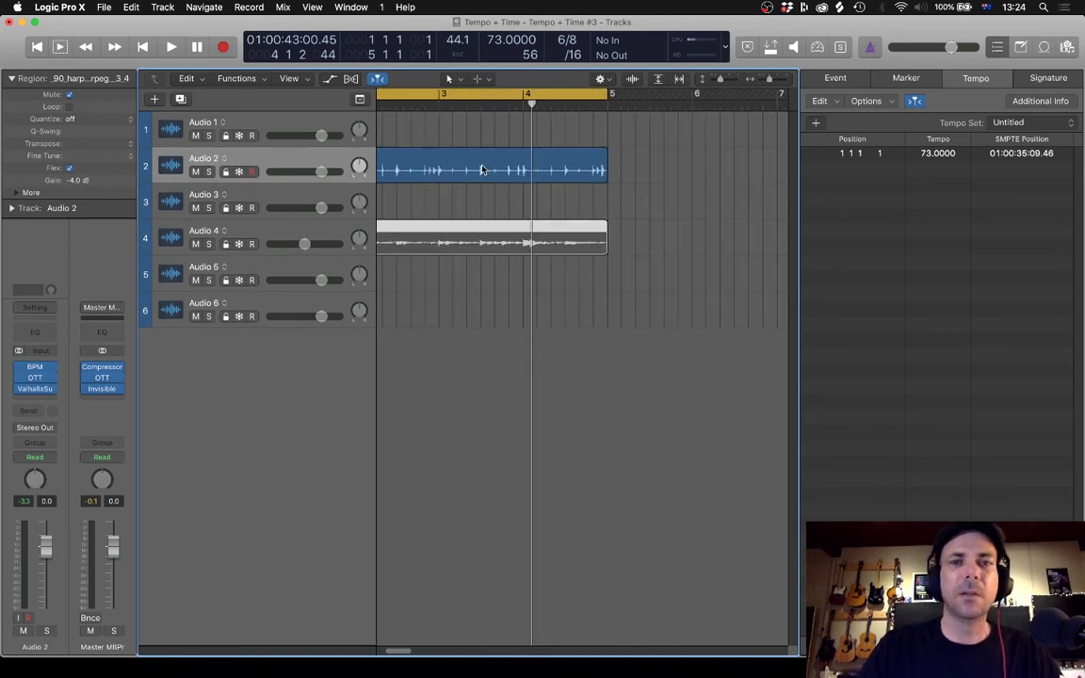
scroll(482, 169, left, 3)
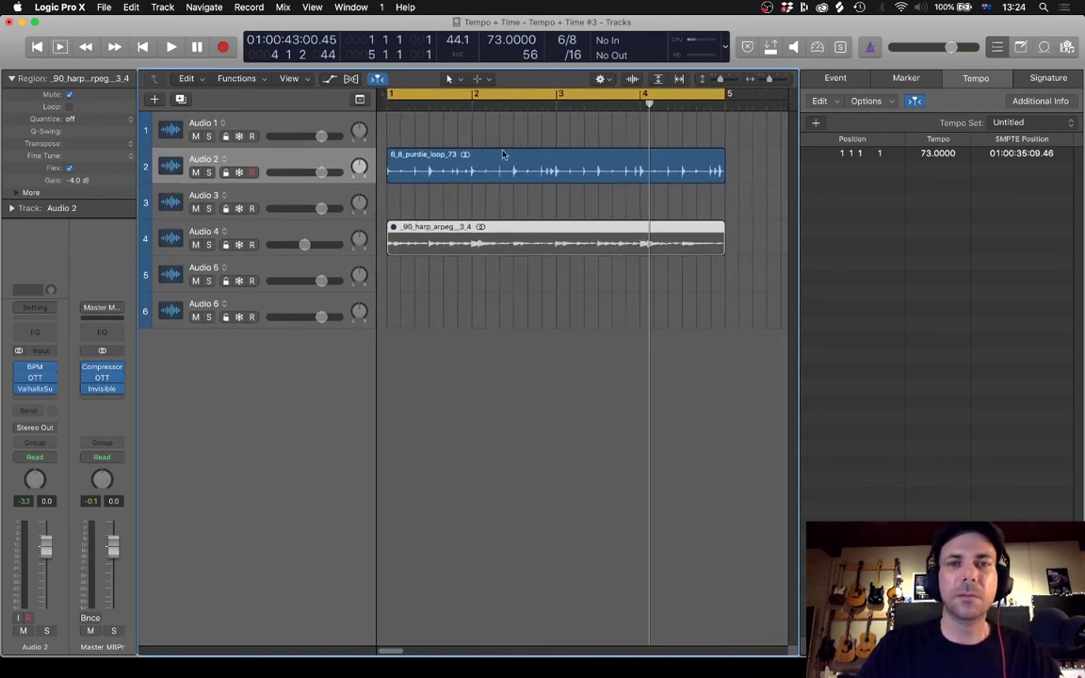
ctrl+alt+click(643, 191)
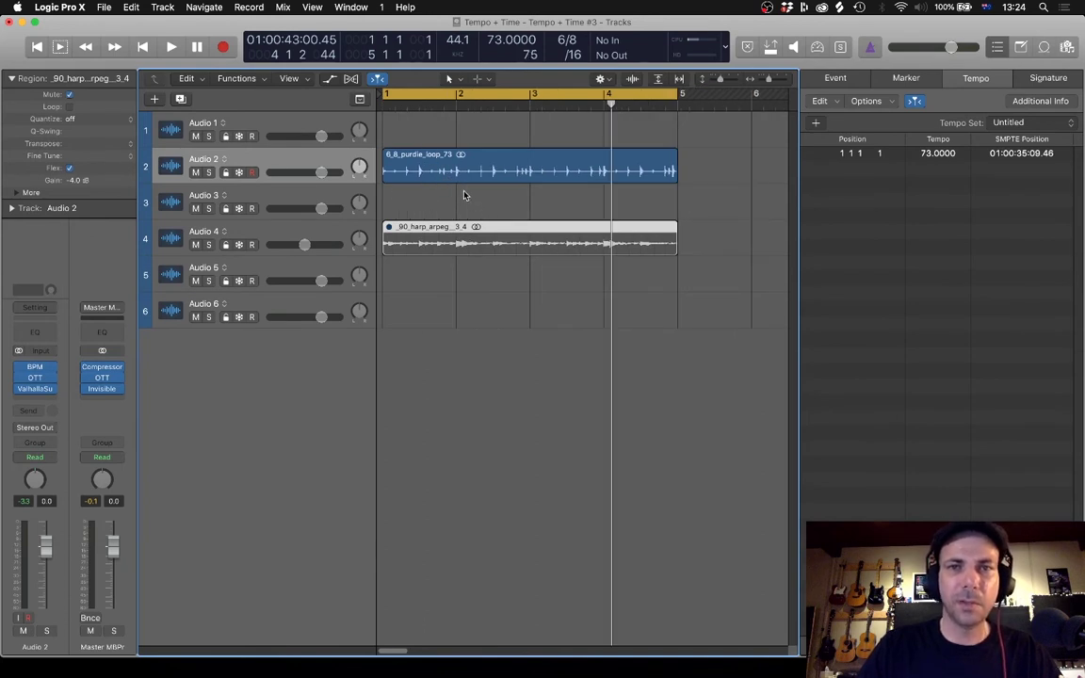
ctrl+alt+click(430, 195)
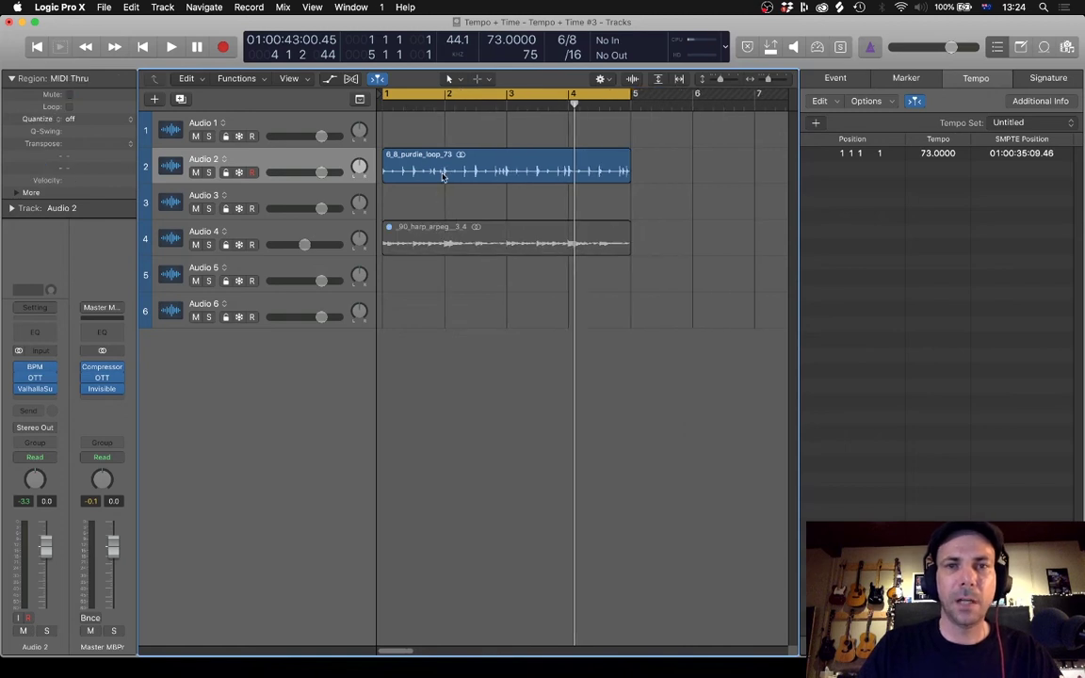
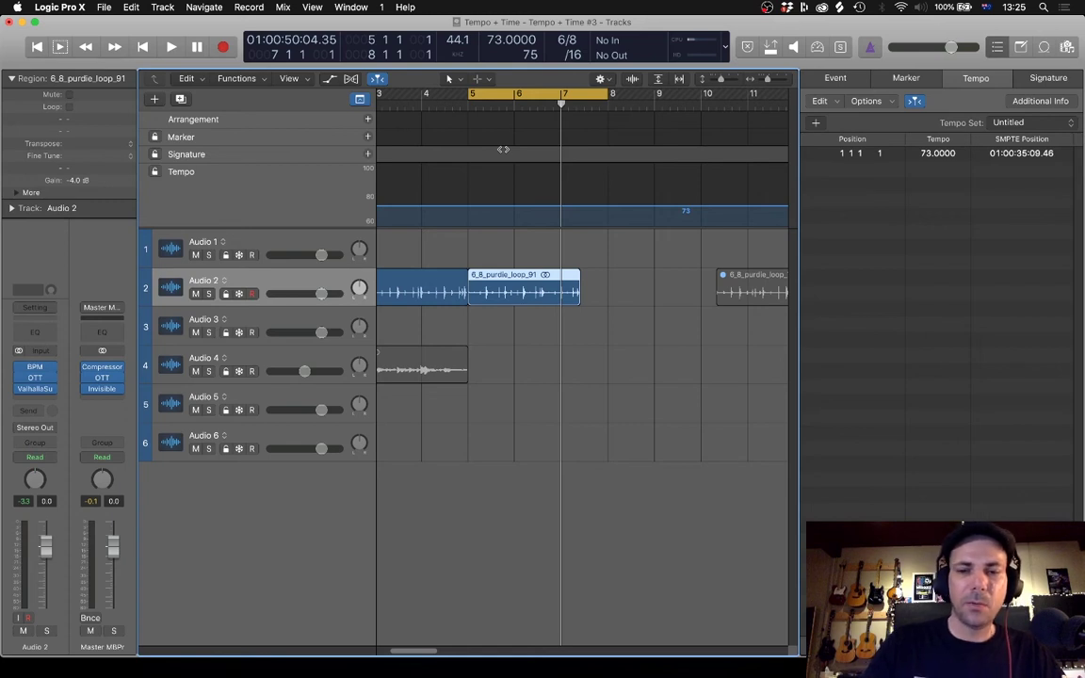
Compare the length of the 6_8_purdie_loop_91 region with the bar grid, placing the playhead from bar 5 to near the region's end.
key(Return)
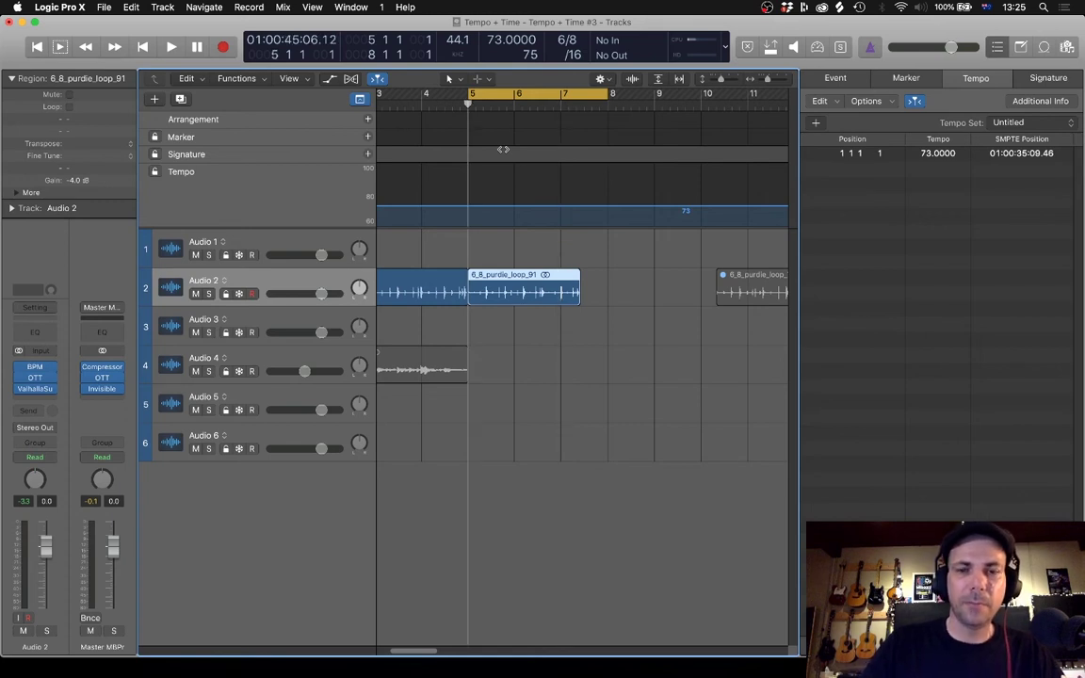
click(578, 104)
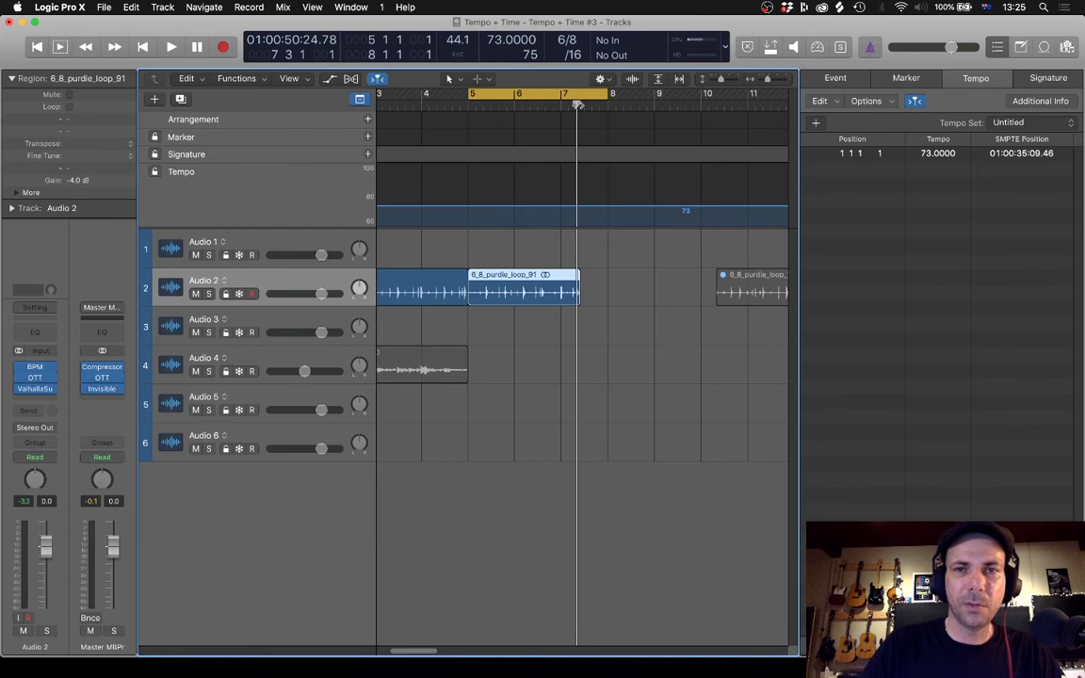
scroll(607, 231, up, 5)
ctrl+alt+click(608, 234)
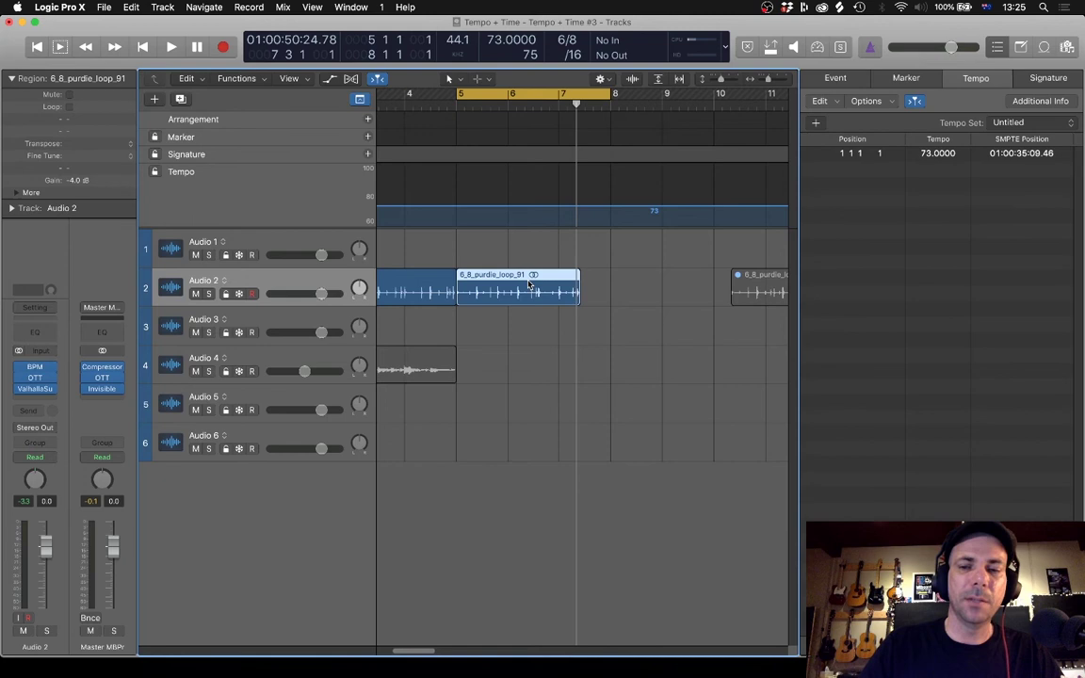
Add a tempo change at bar 5, the start of the 6_8_purdie_loop_91 region, and set it to 91 BPM.
key(Return)
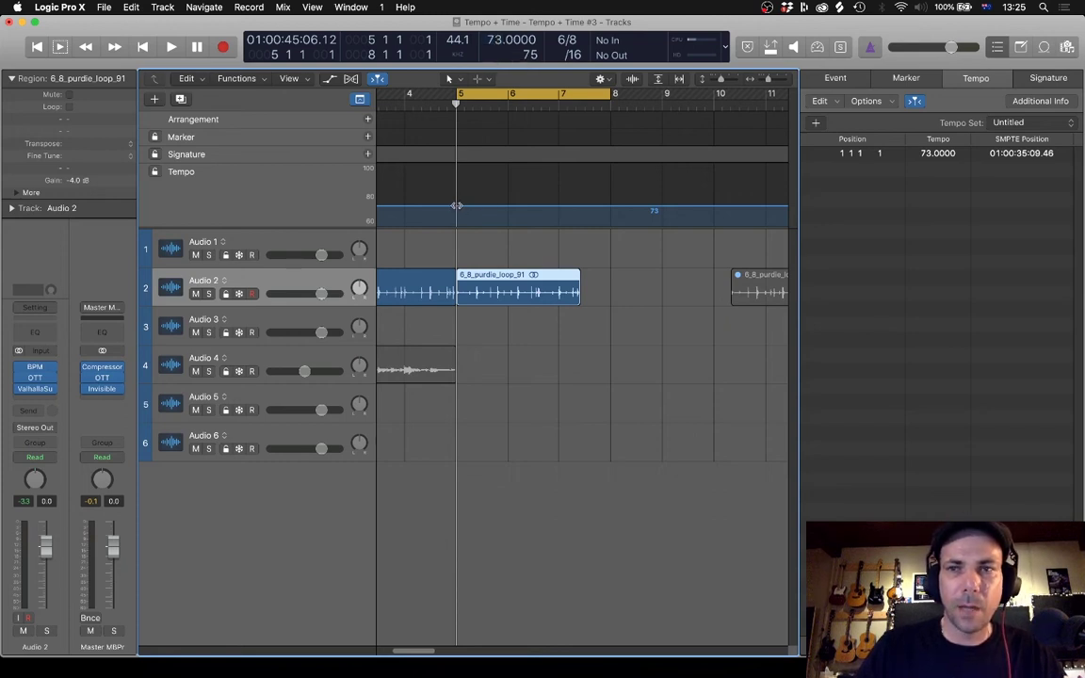
click(818, 123)
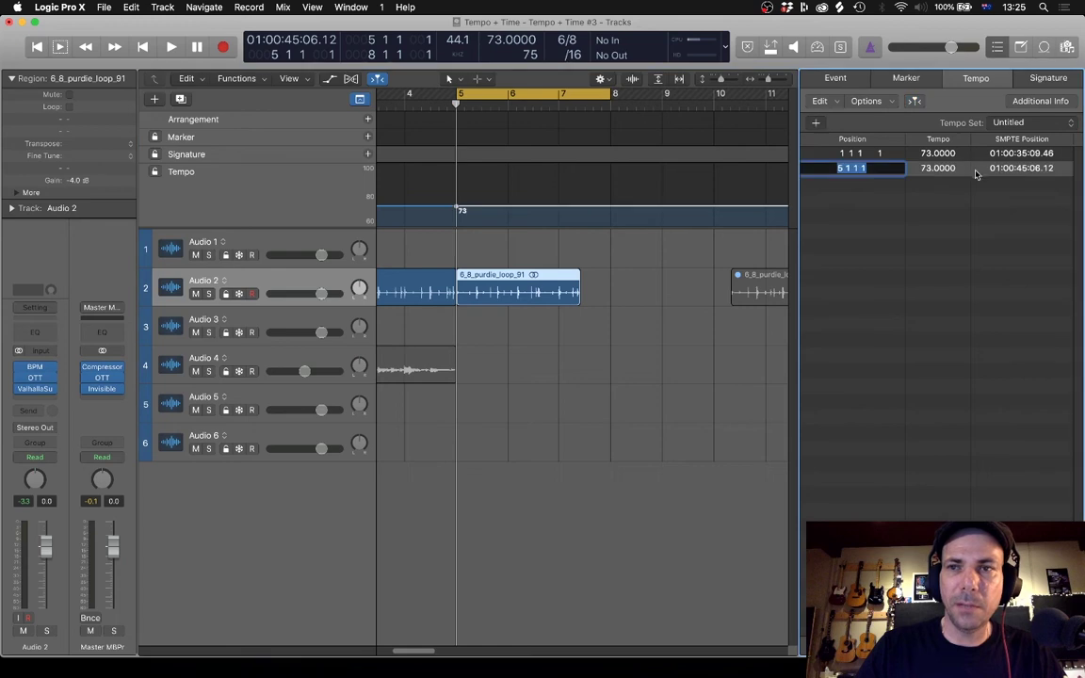
double_click(926, 168)
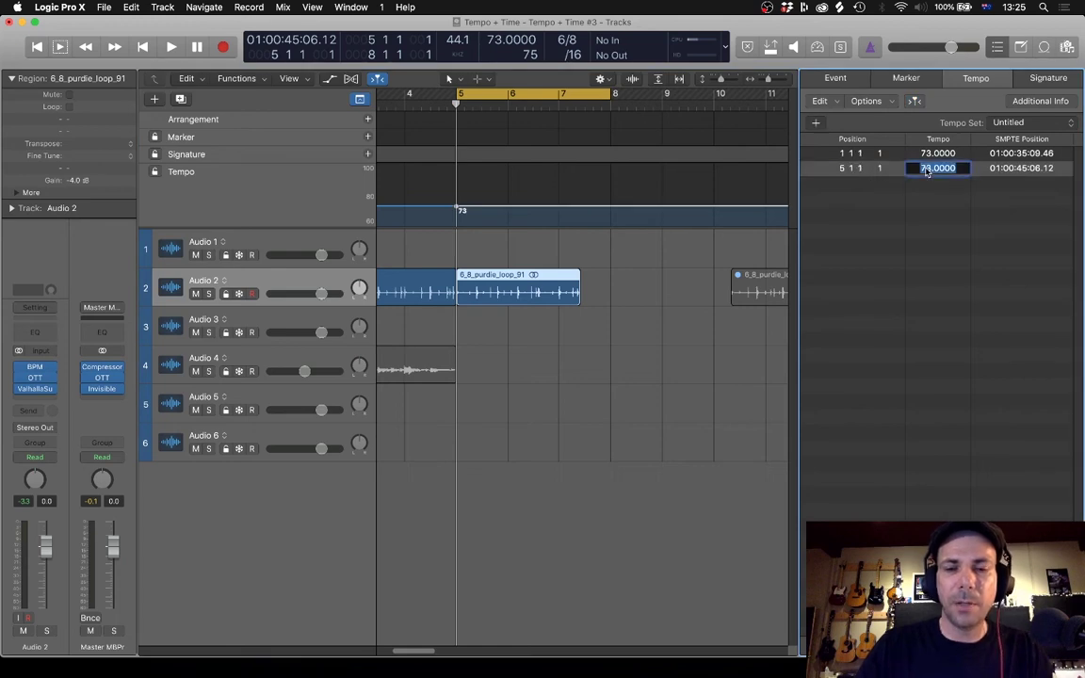
text(91)
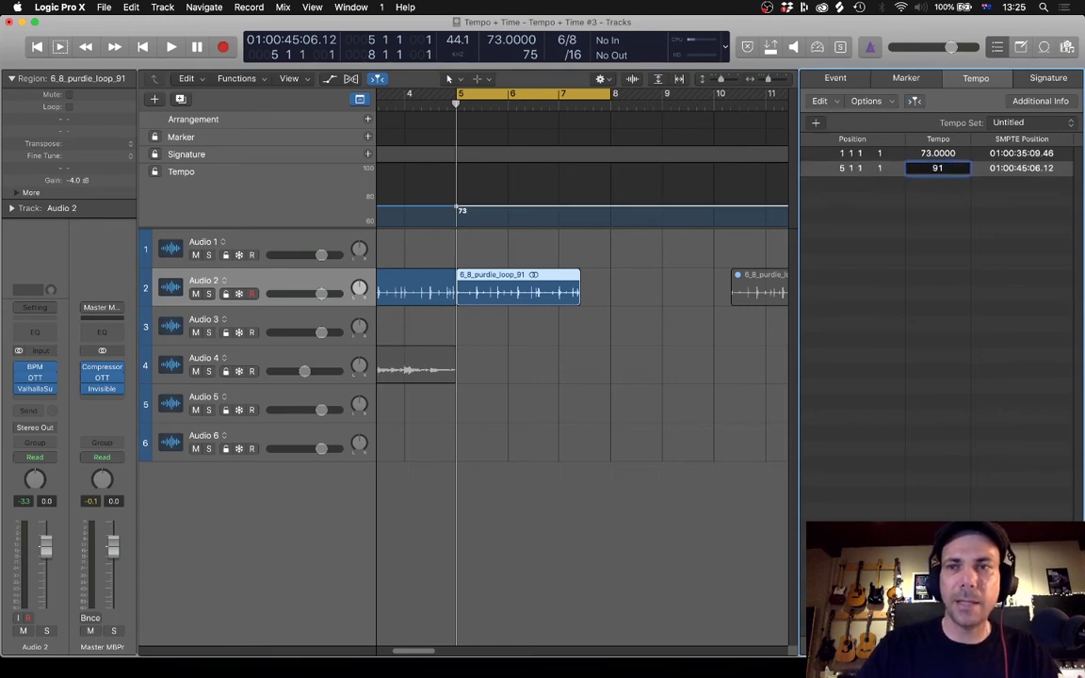
key(Return)
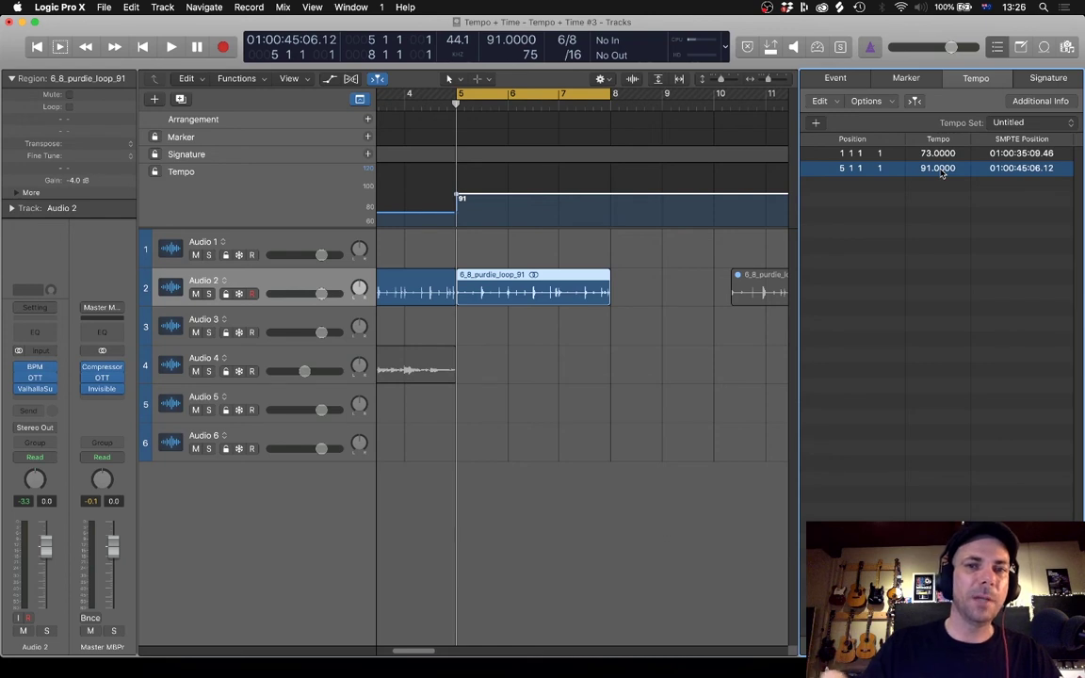
Examine how the hits of the 6_8_purdie_loop_91 region line up with the bar grid from bar 5.
click(490, 214)
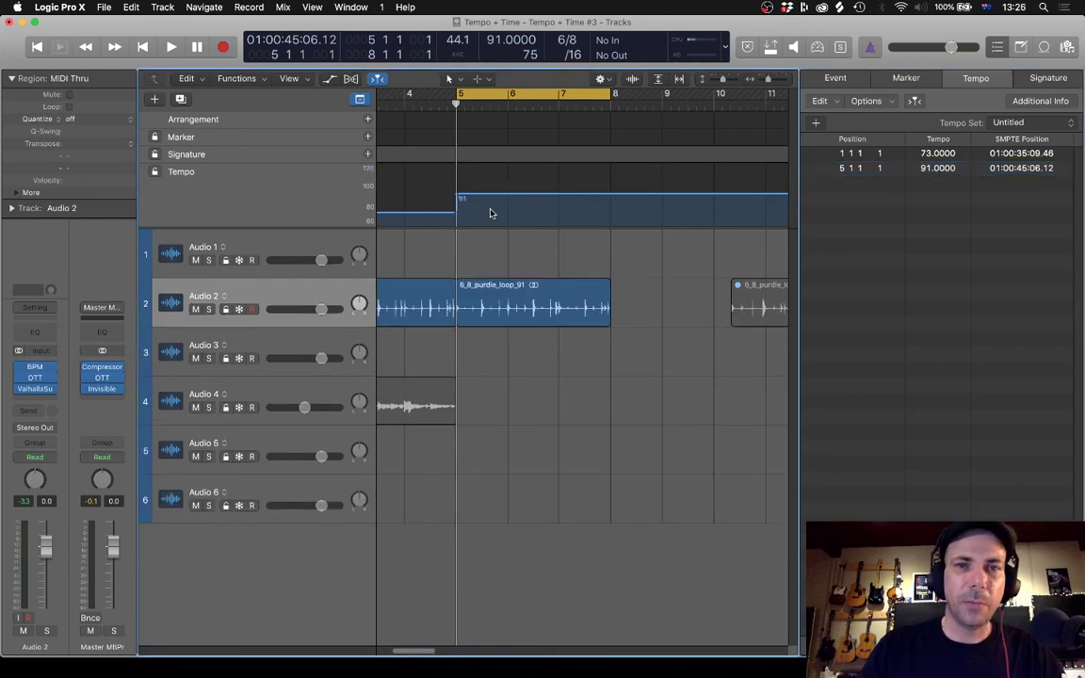
mouse_move(485, 198)
mouse_down()
mouse_move(488, 181)
mouse_move(488, 202)
mouse_up()
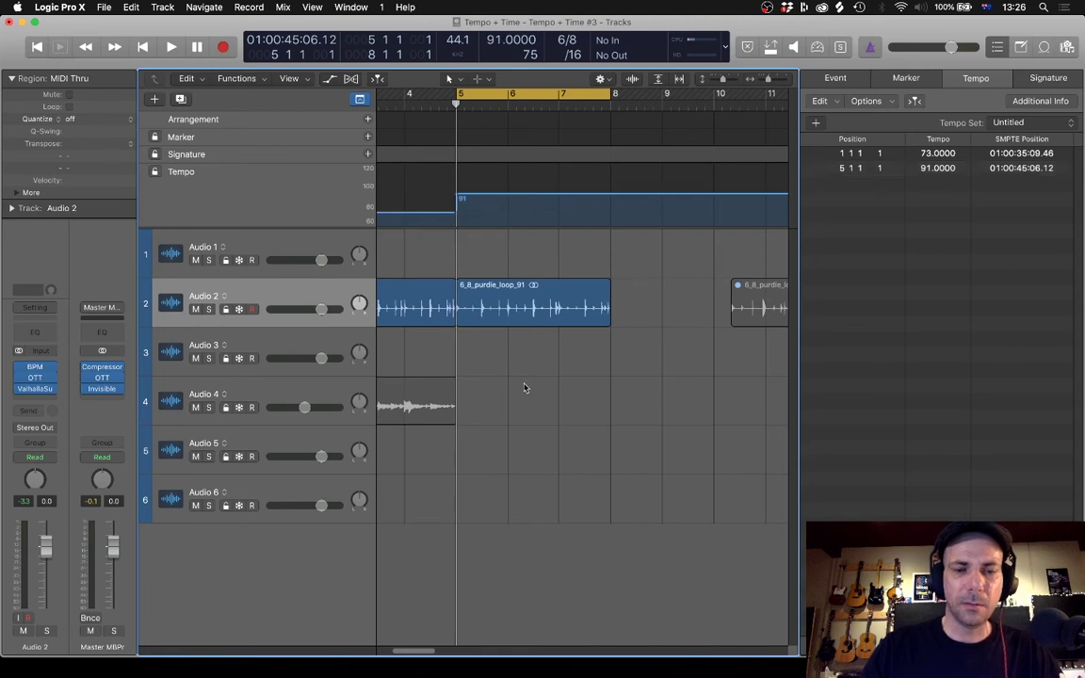
ctrl+alt+click(524, 384)
ctrl+alt+click(555, 373)
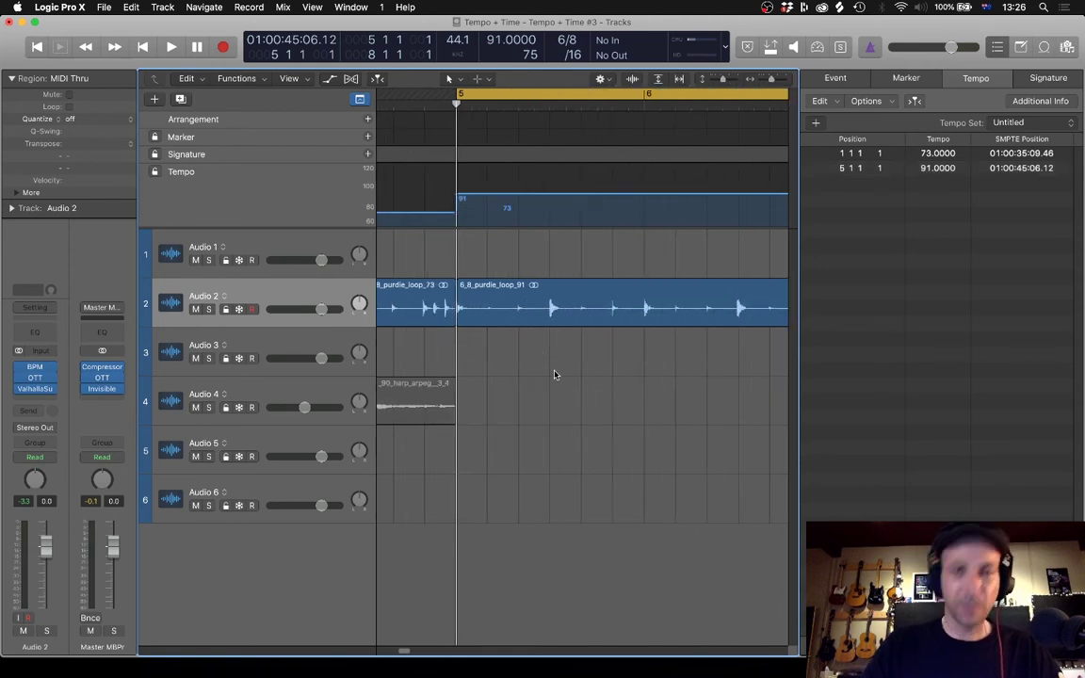
ctrl+alt+click(555, 372)
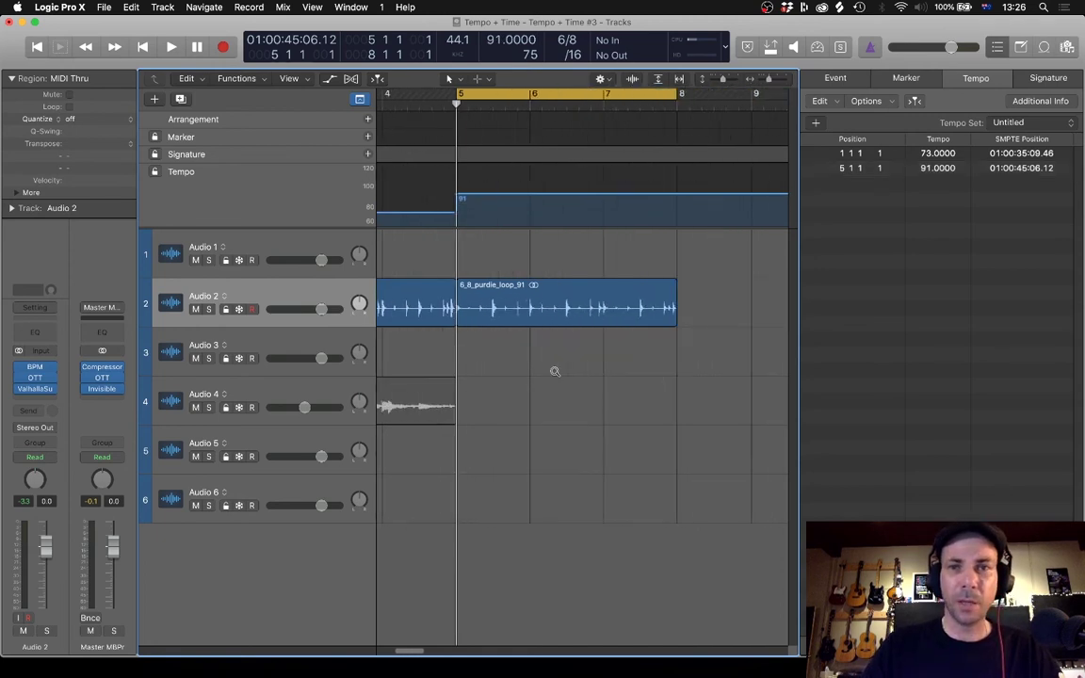
Set the cycle range to the extended 6_8_purdie_loop_91 region from bar 5 to bar 13 and play it back.
click(599, 307)
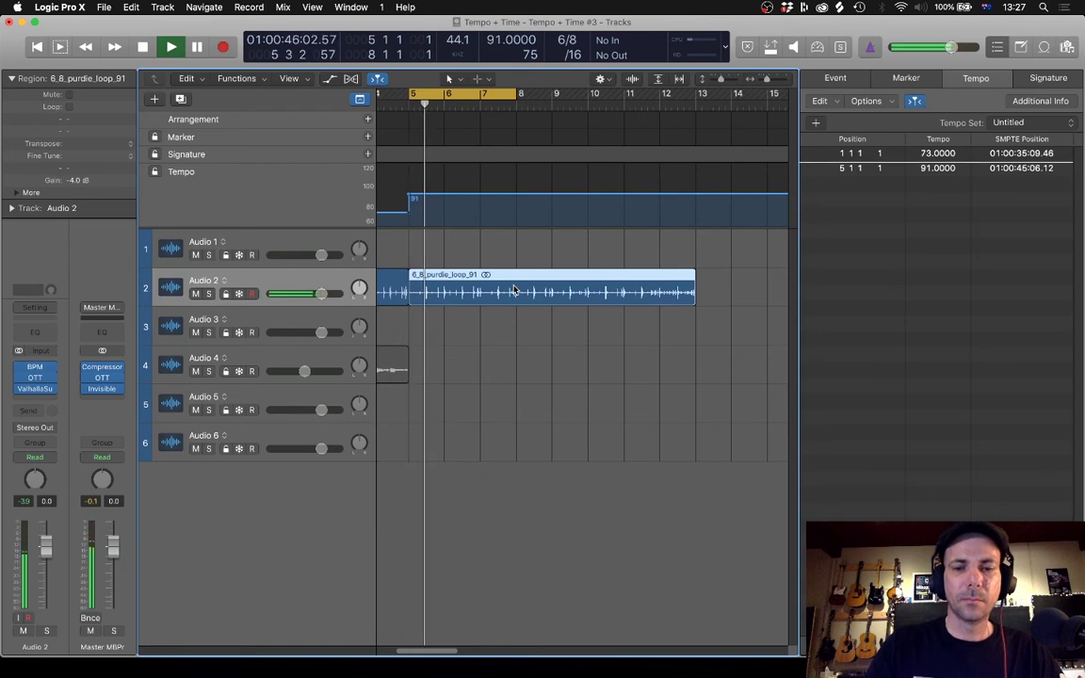
key(u)
scroll(616, 443, up, 1)
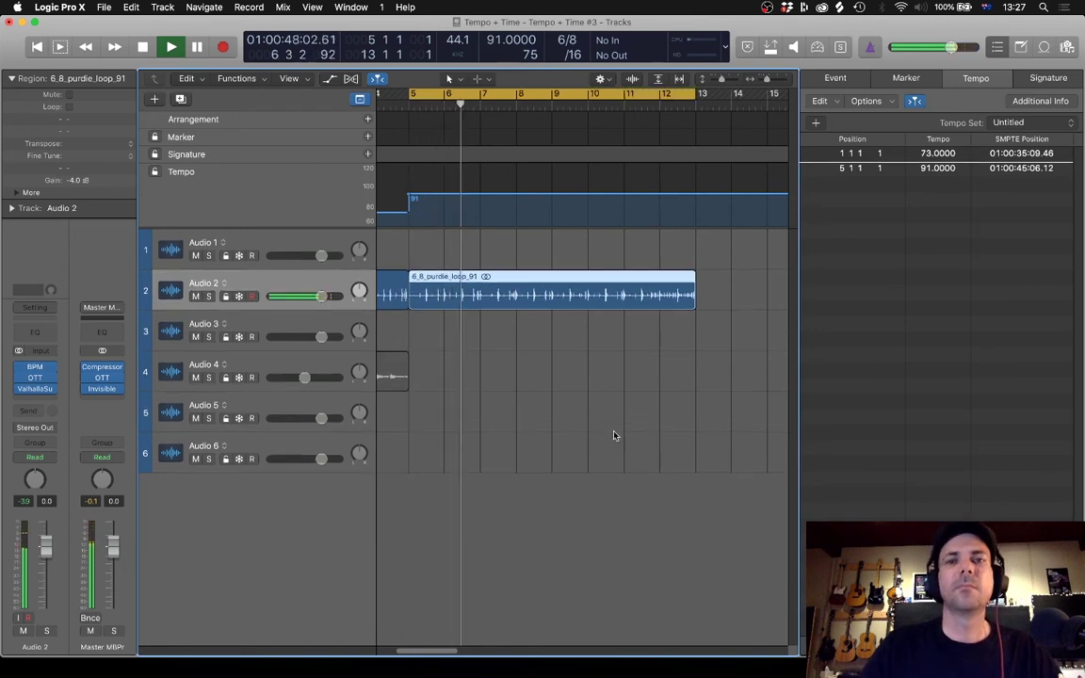
key(super+Right)
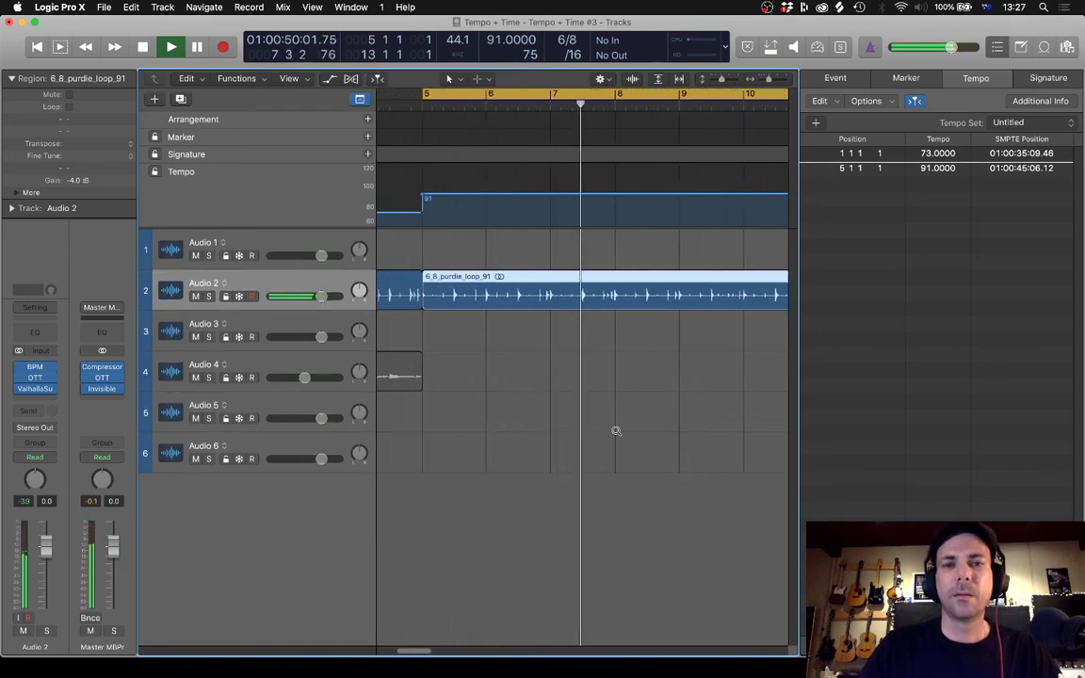
scroll(610, 426, down, 2)
scroll(610, 428, right, 1)
ctrl+alt+click(616, 431)
key(space)
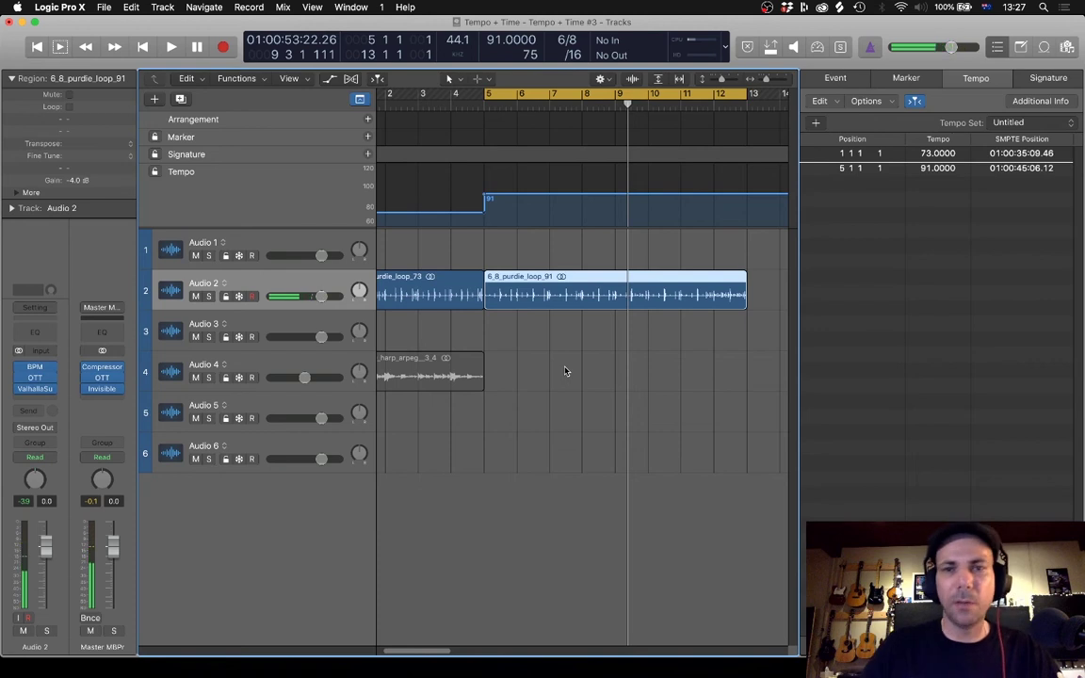
Place the playhead at bar 4 and, with cycling off, play across the tempo change at bar 5.
ctrl+alt+click(591, 345)
ctrl+alt+click(593, 349)
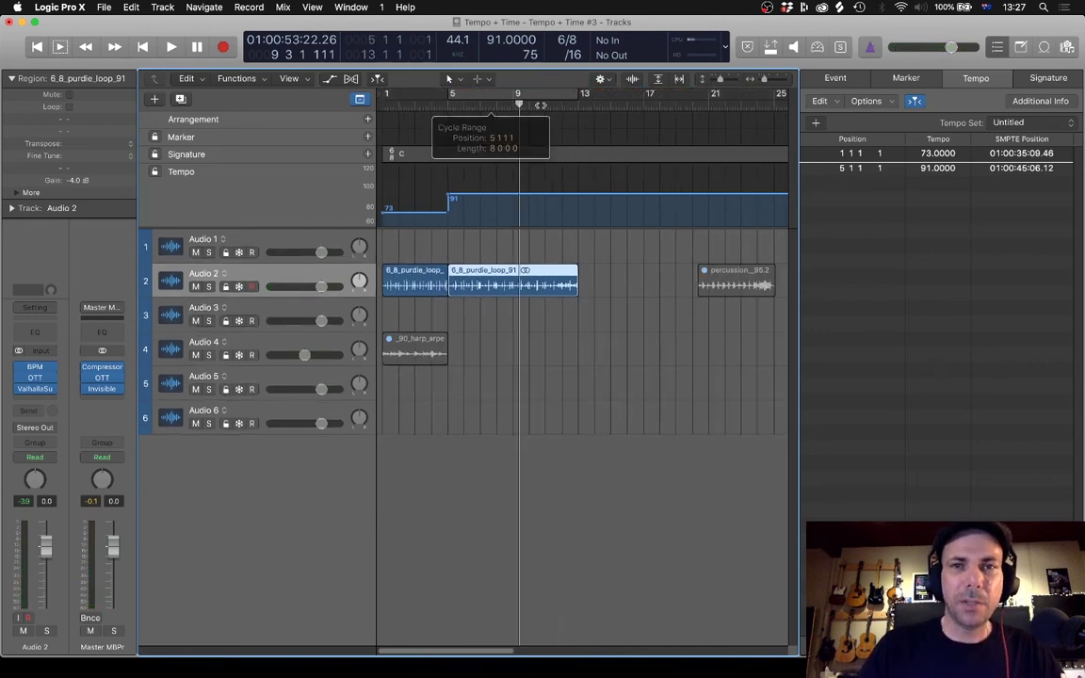
click(431, 106)
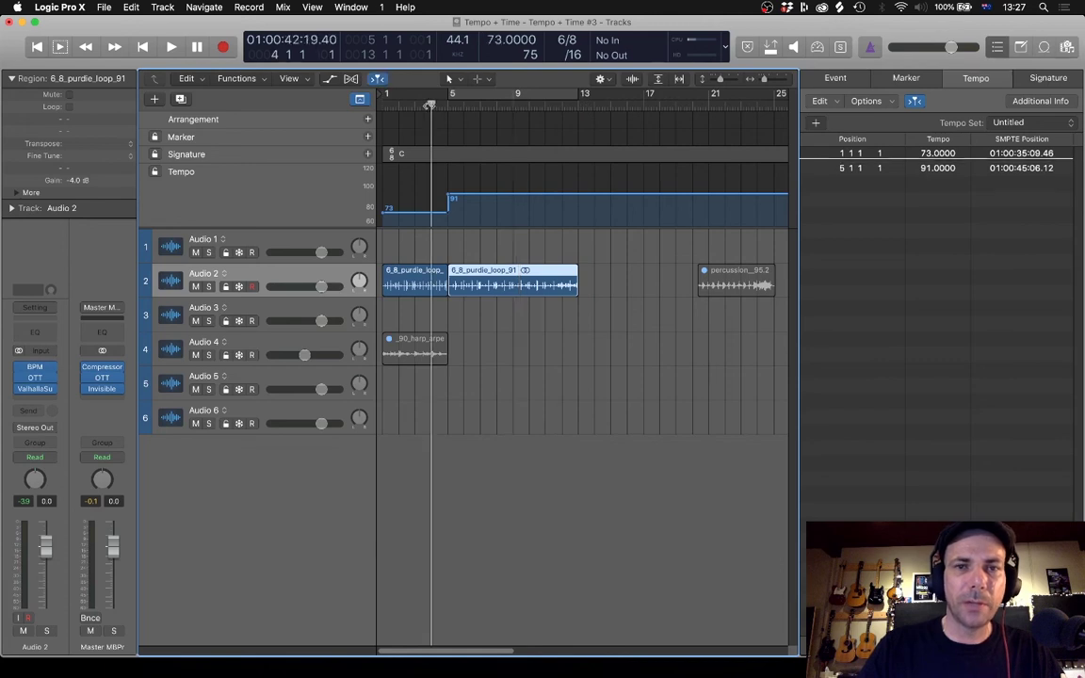
key(super+Right)
key(super+Right)
key(super+Right)
scroll(434, 125, left, 2)
scroll(434, 125, left, 1)
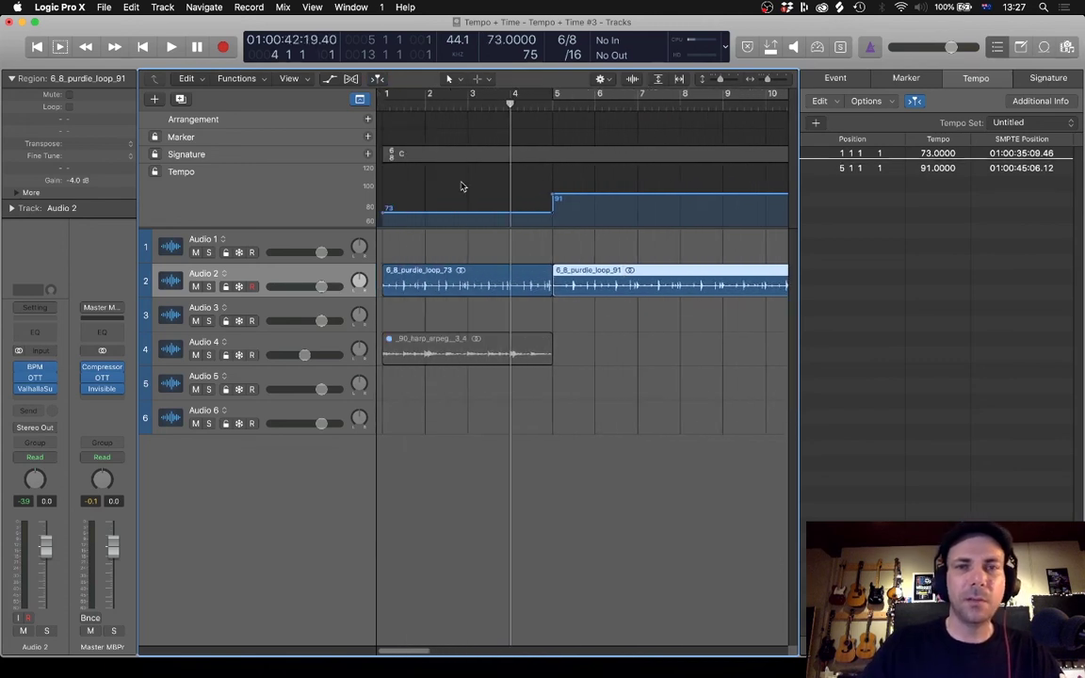
key(space)
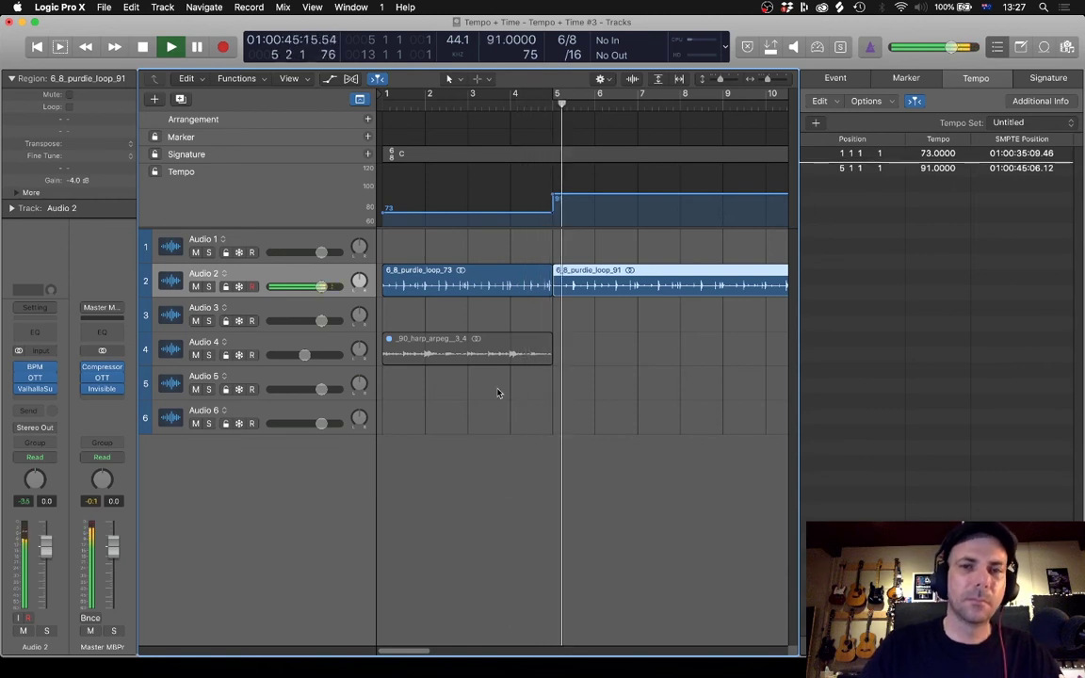
key(super+Left)
key(super+Left)
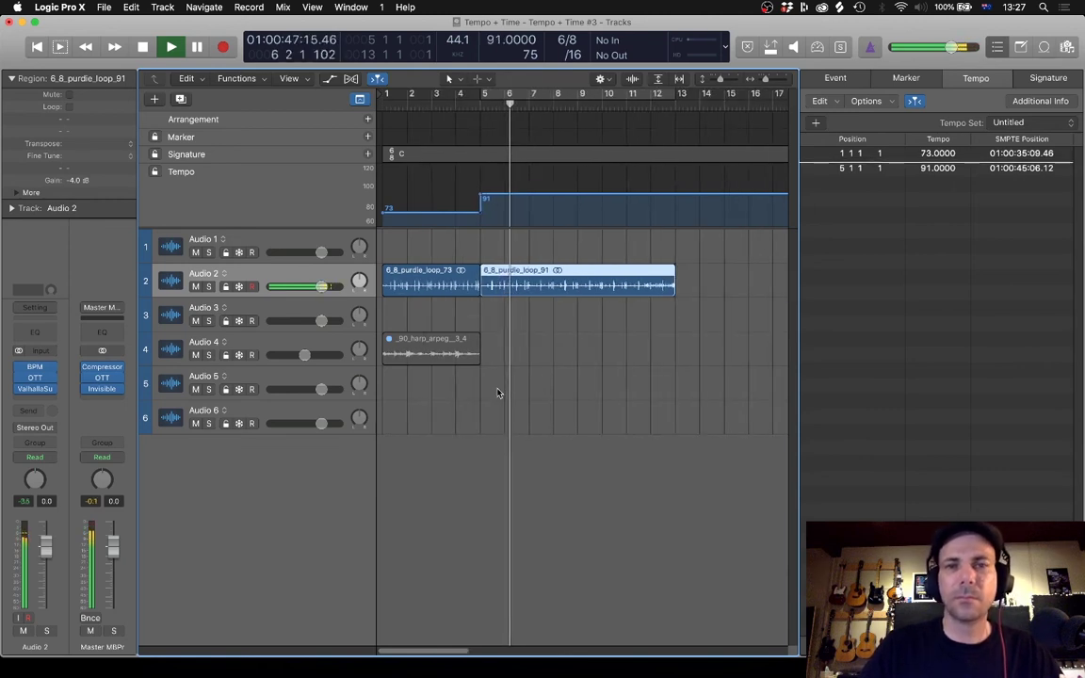
key(space)
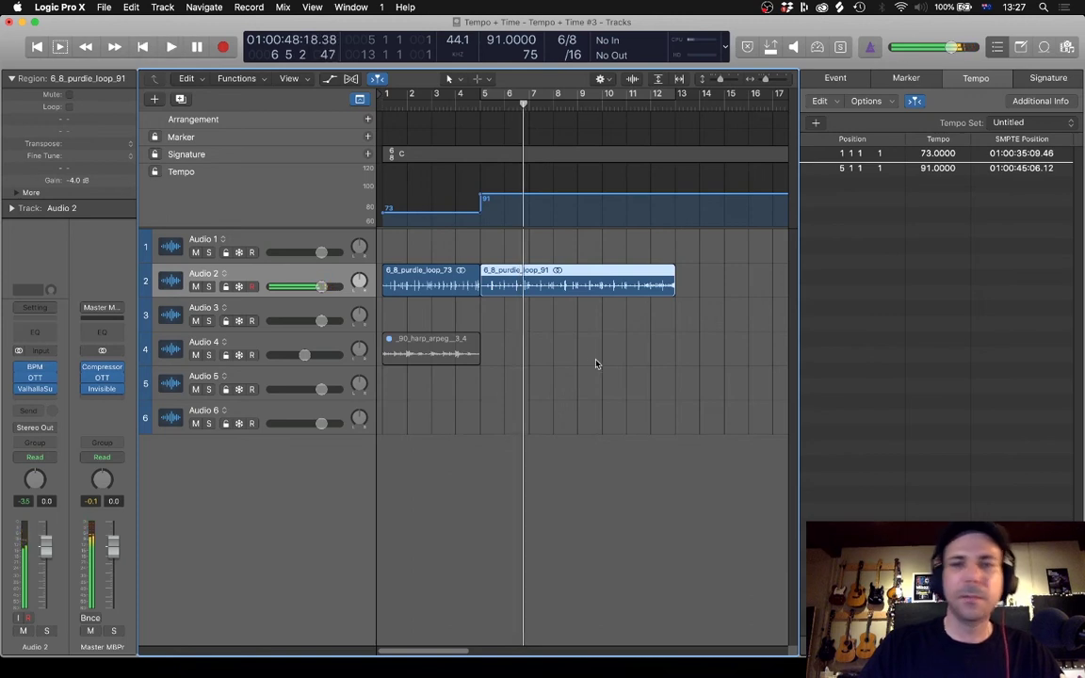
Set a cycle range from bar 13 to bar 17 and place the playhead at bar 13.
drag(676, 97, 760, 100)
key(Return)
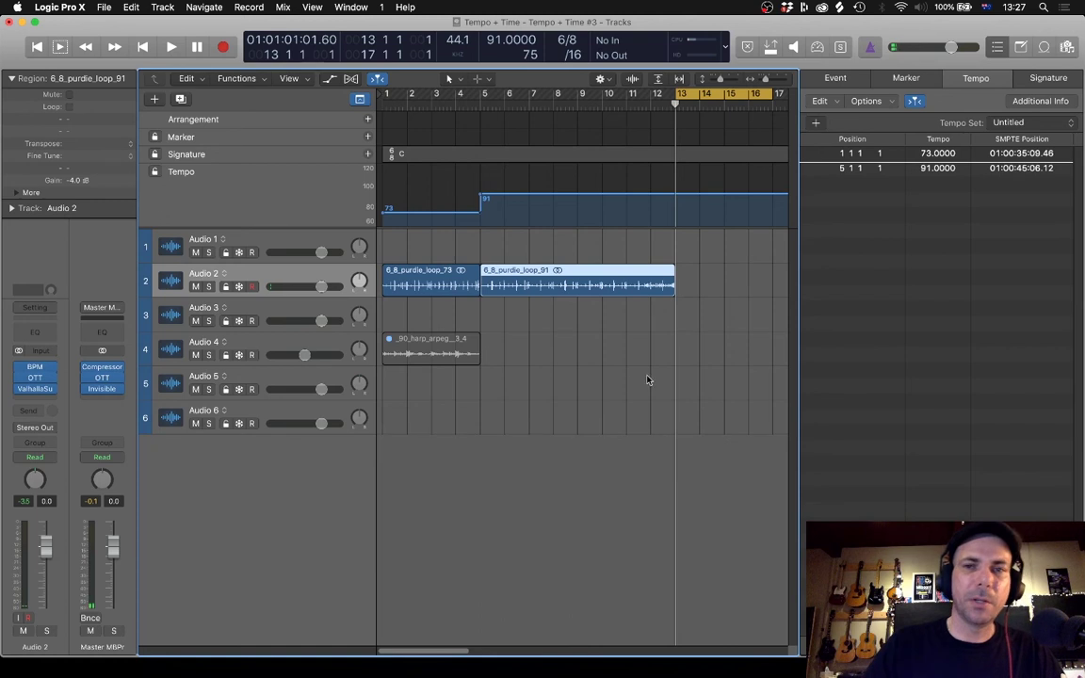
Copy the 6_8_purdie_loop_73 region on Audio 2 to bar 13, directly after the second drum loop.
key(super+Left)
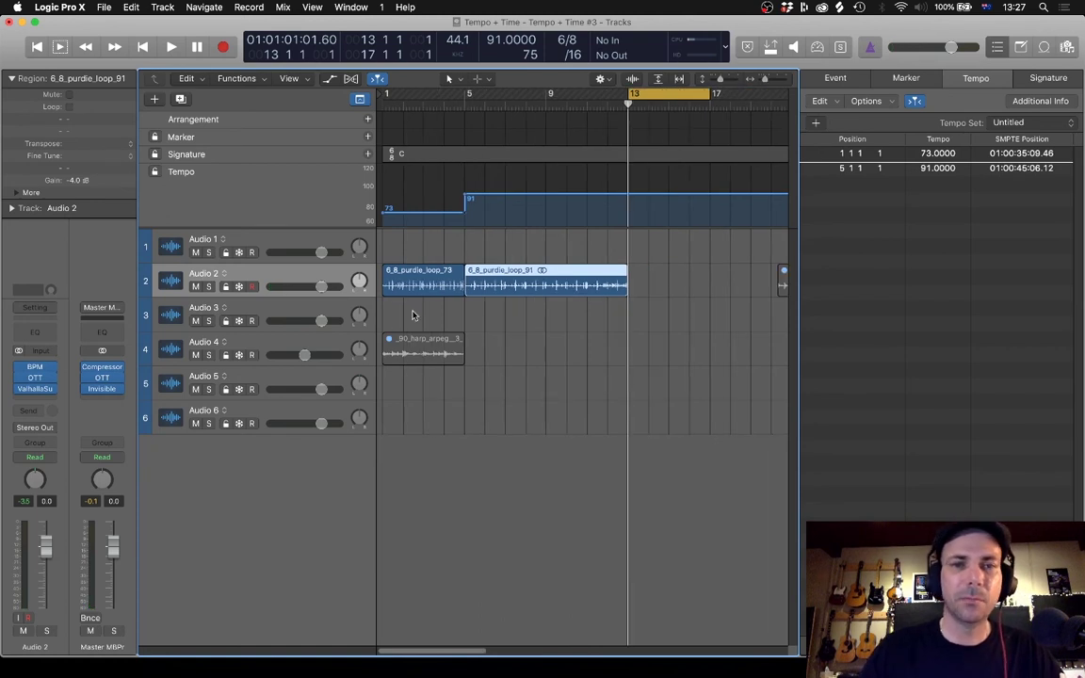
drag(409, 290, 654, 286)
key(z)
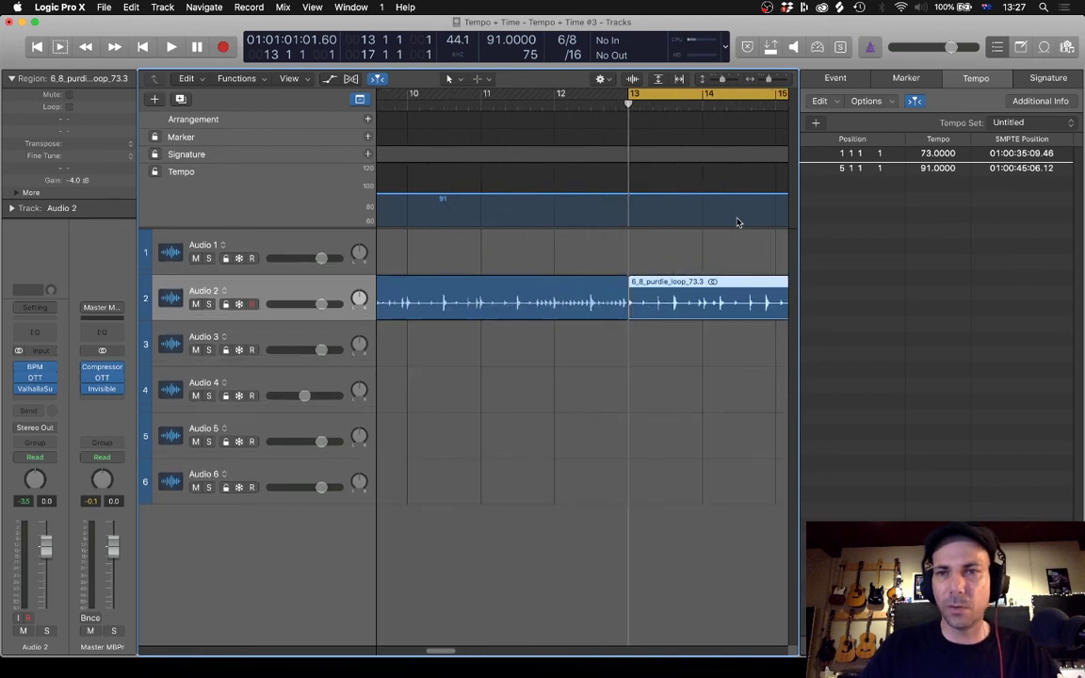
scroll(738, 222, left, 4)
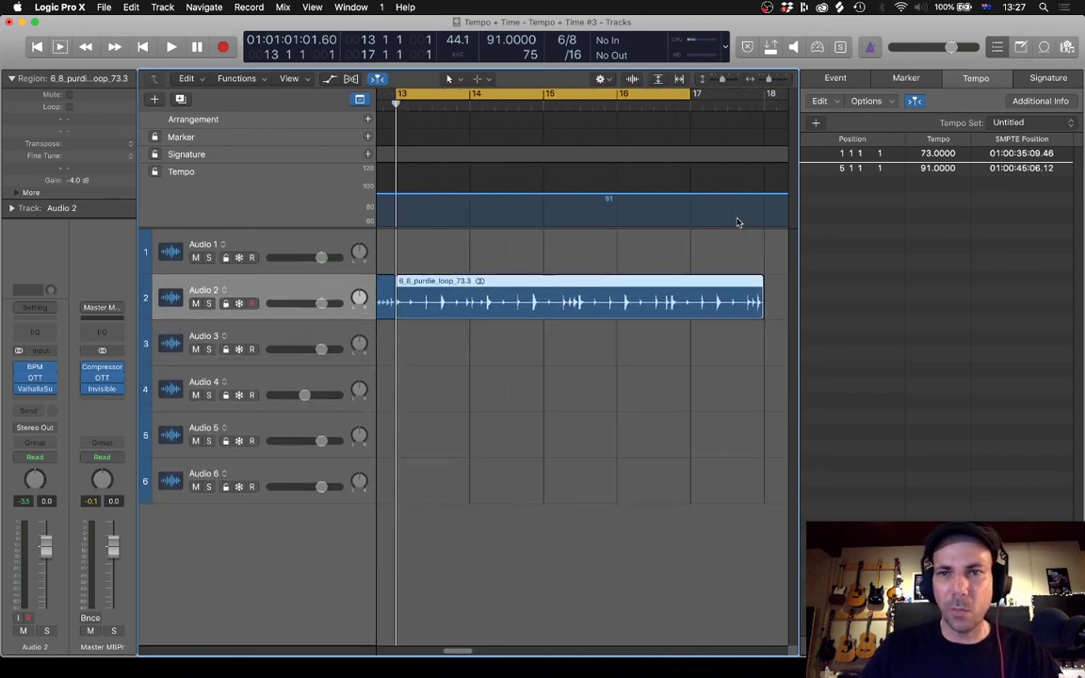
Play back the copied 6_8_purdie_loop_73 region from bar 13 and examine where its end falls on the bar grid.
key(super+Left)
key(space)
key(super+Left)
scroll(666, 361, left, 1)
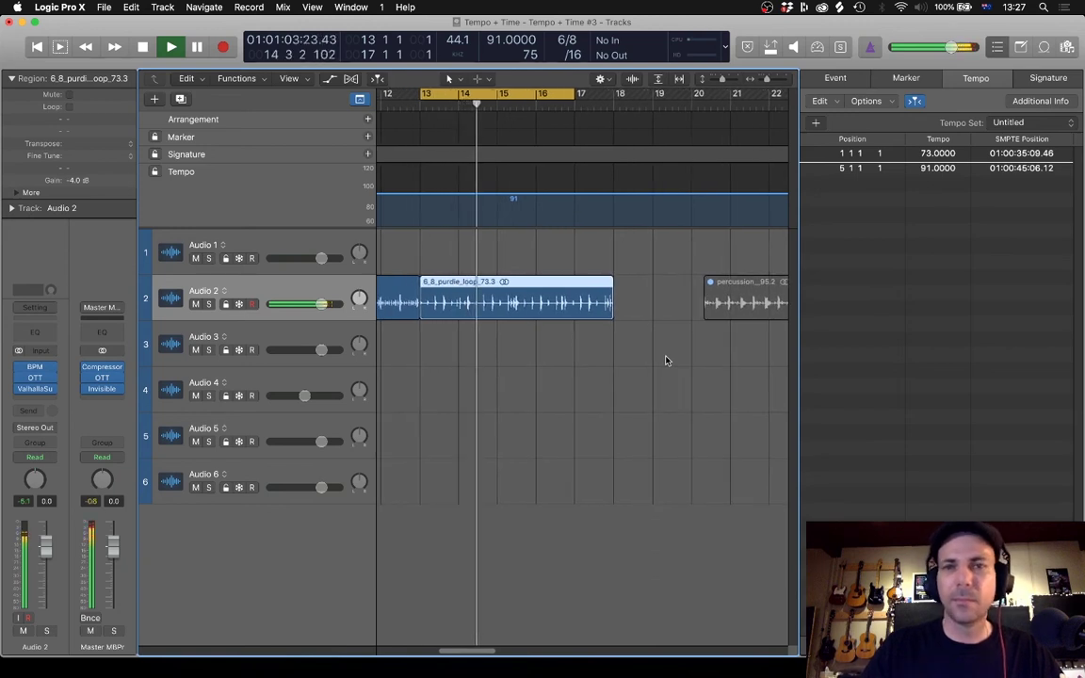
scroll(666, 360, left, 2)
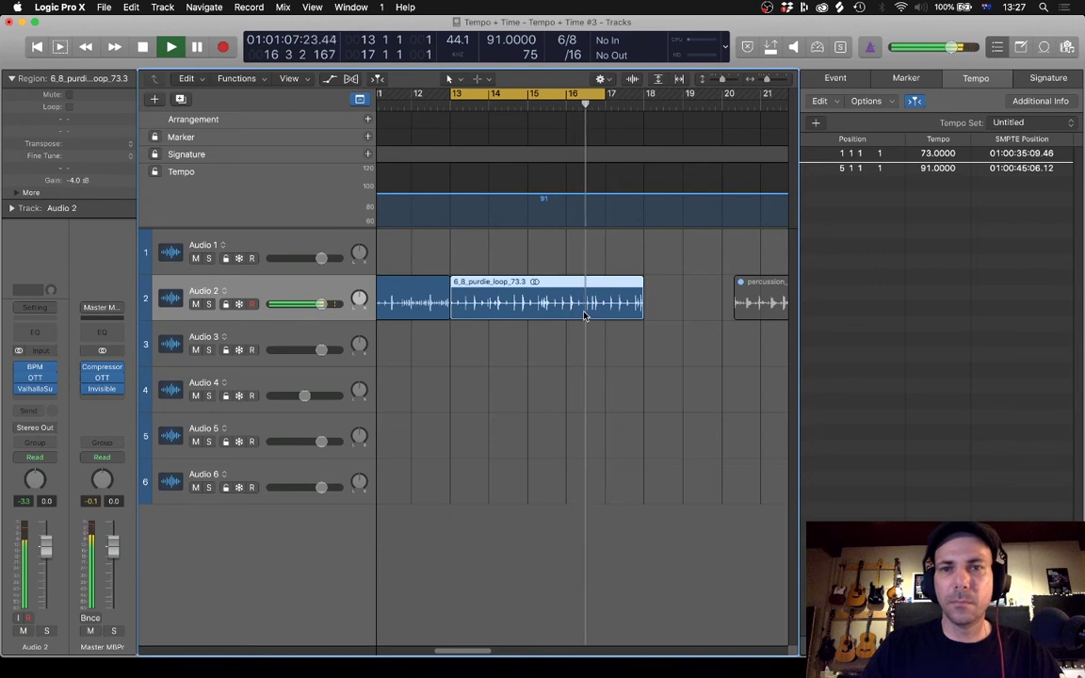
key(space)
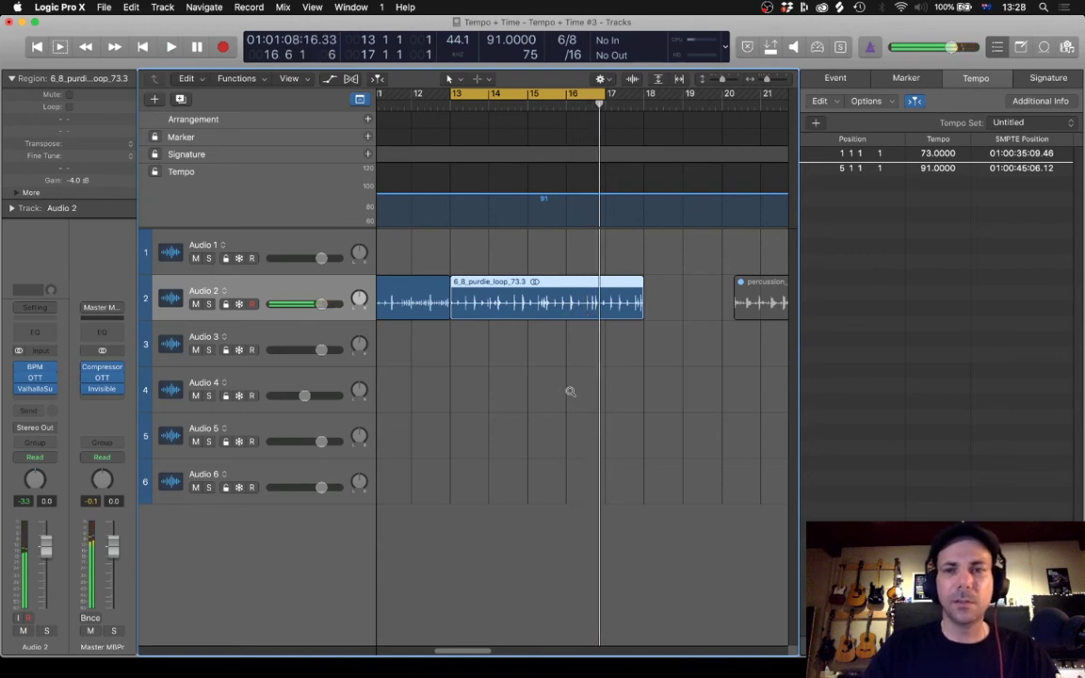
ctrl+alt+click(569, 392)
scroll(570, 392, up, 2)
scroll(569, 395, right, 5)
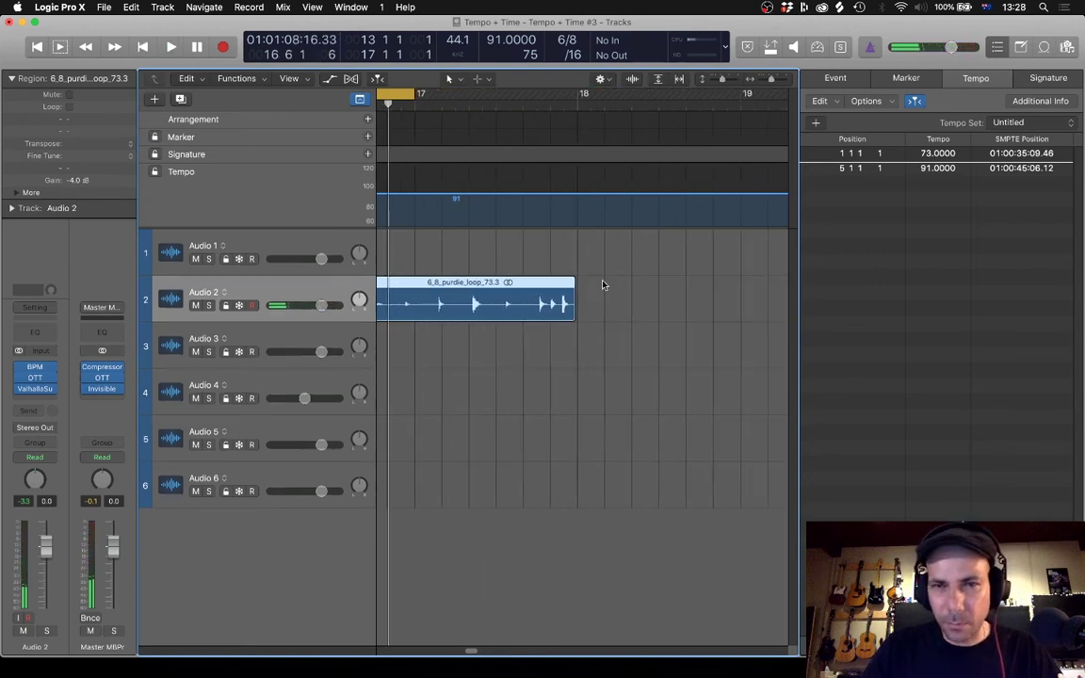
scroll(566, 332, left, 3)
scroll(566, 332, down, 5)
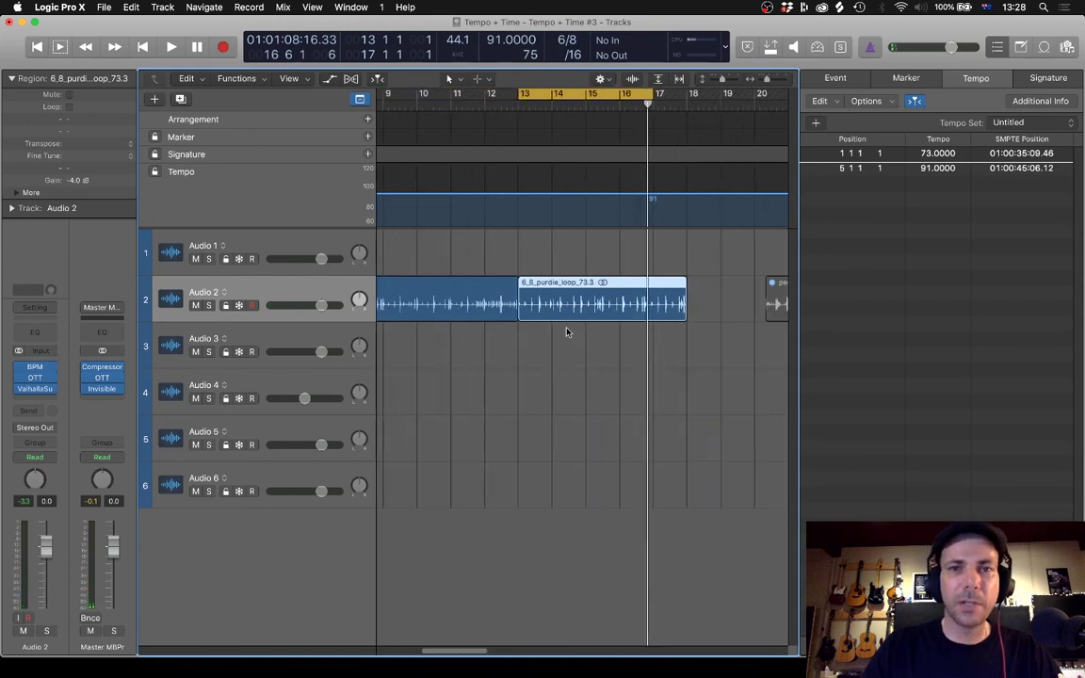
Return the playhead to bar 13 and add a tempo event of 73 BPM there in the tempo list.
key(Return)
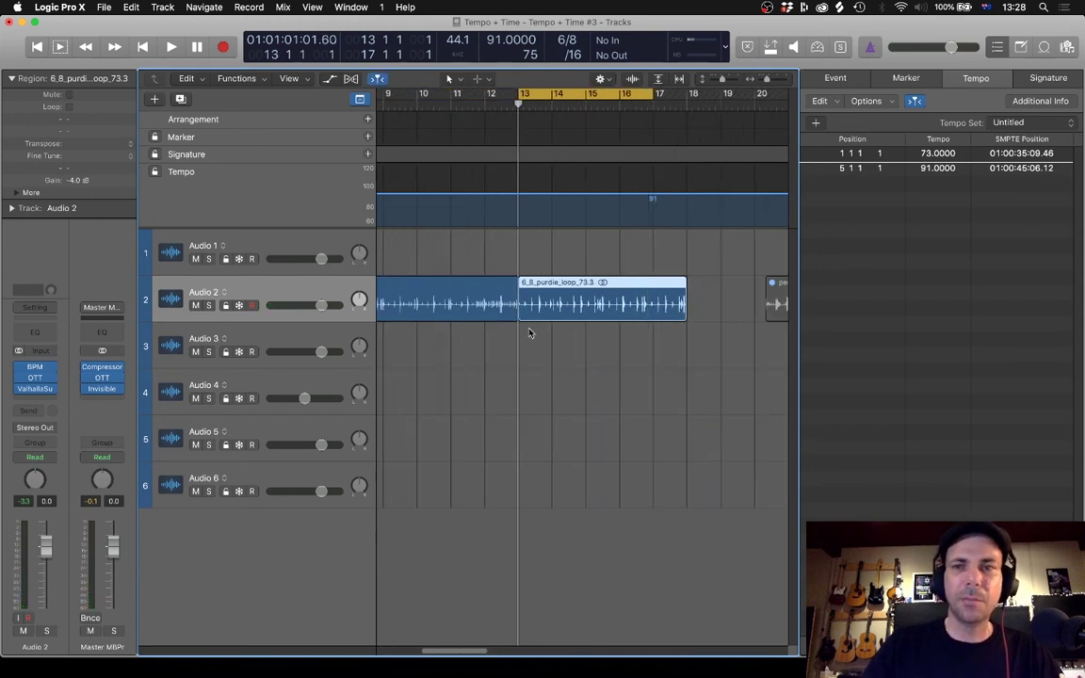
click(816, 123)
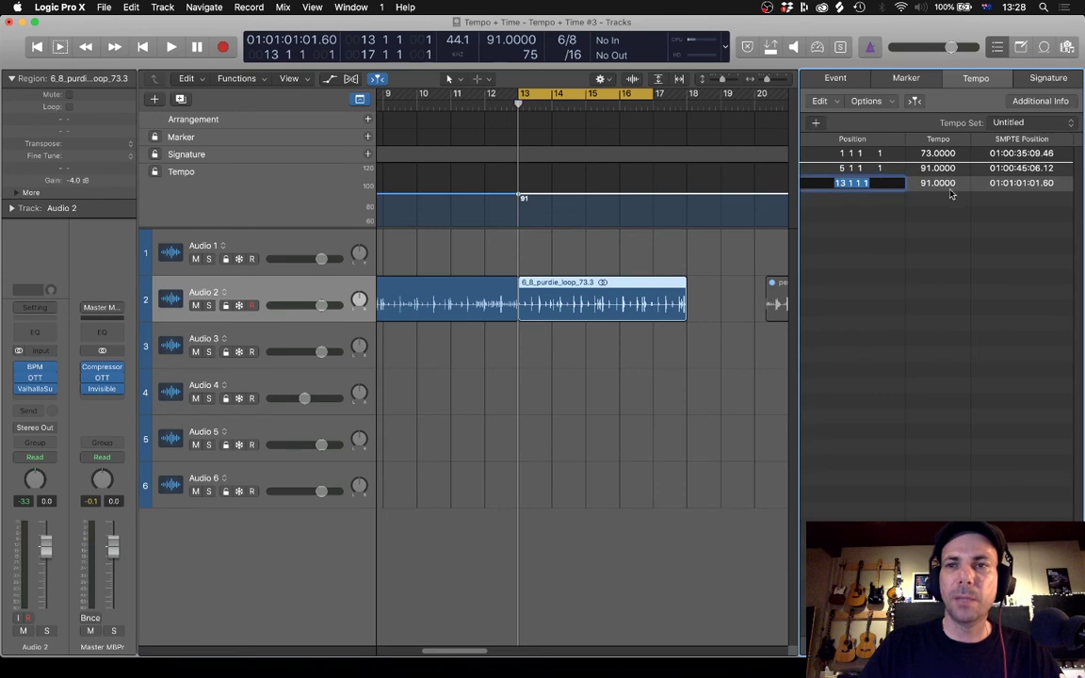
double_click(927, 183)
text(73)
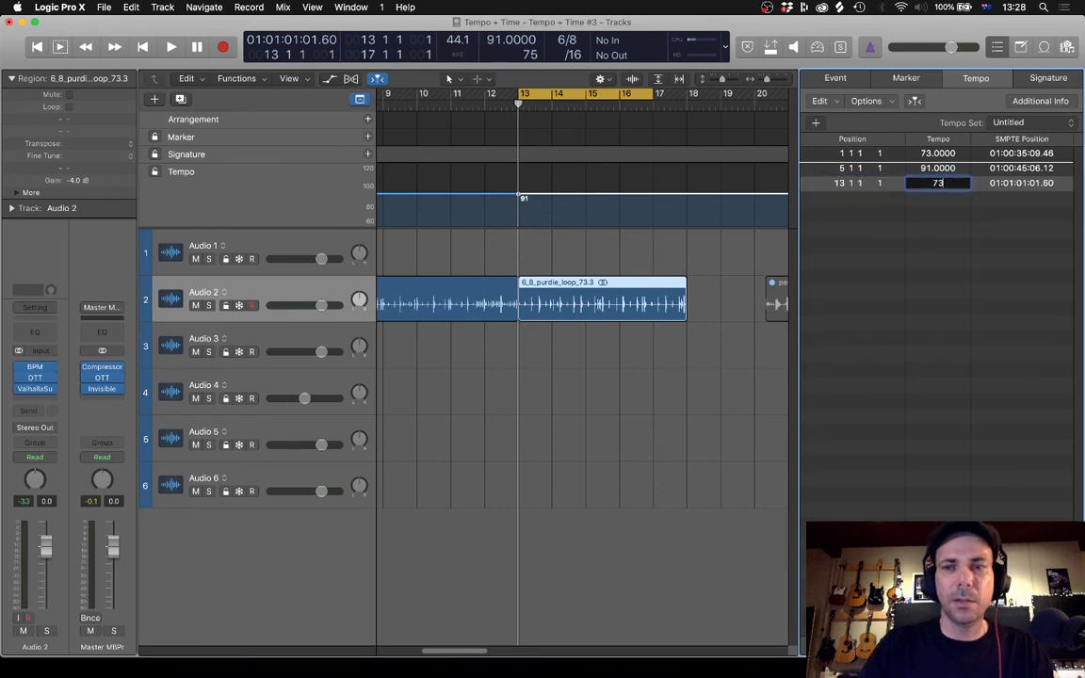
key(Return)
click(604, 350)
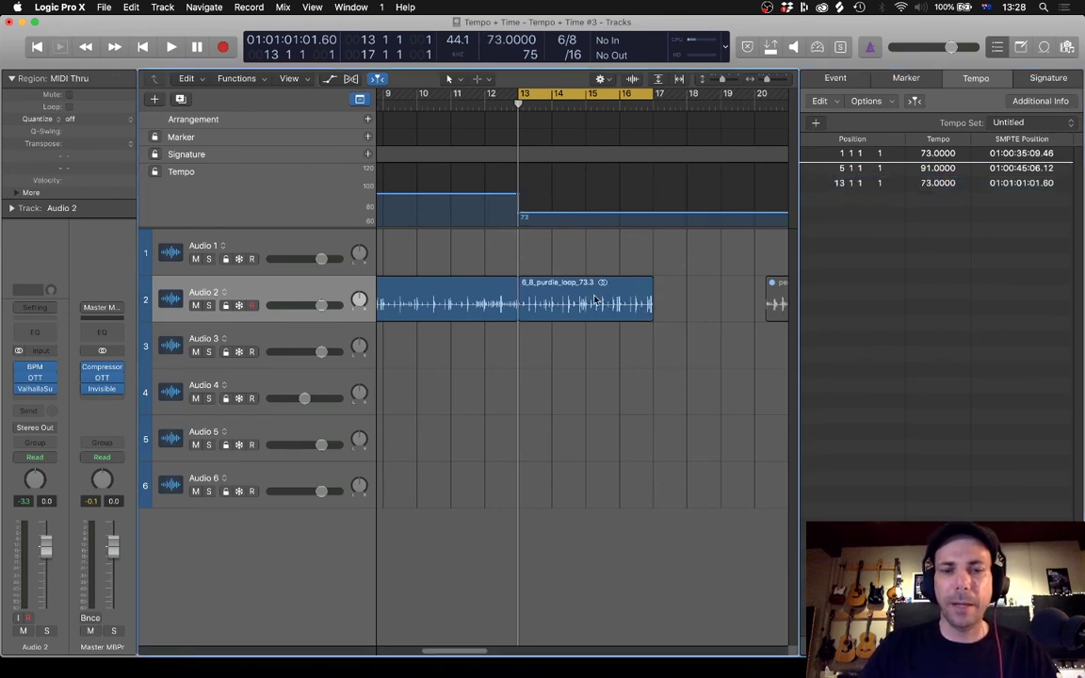
Turn cycling off, place the playhead at bar 12, and play across the tempo change at bar 13.
scroll(594, 296, left, 3)
key(z)
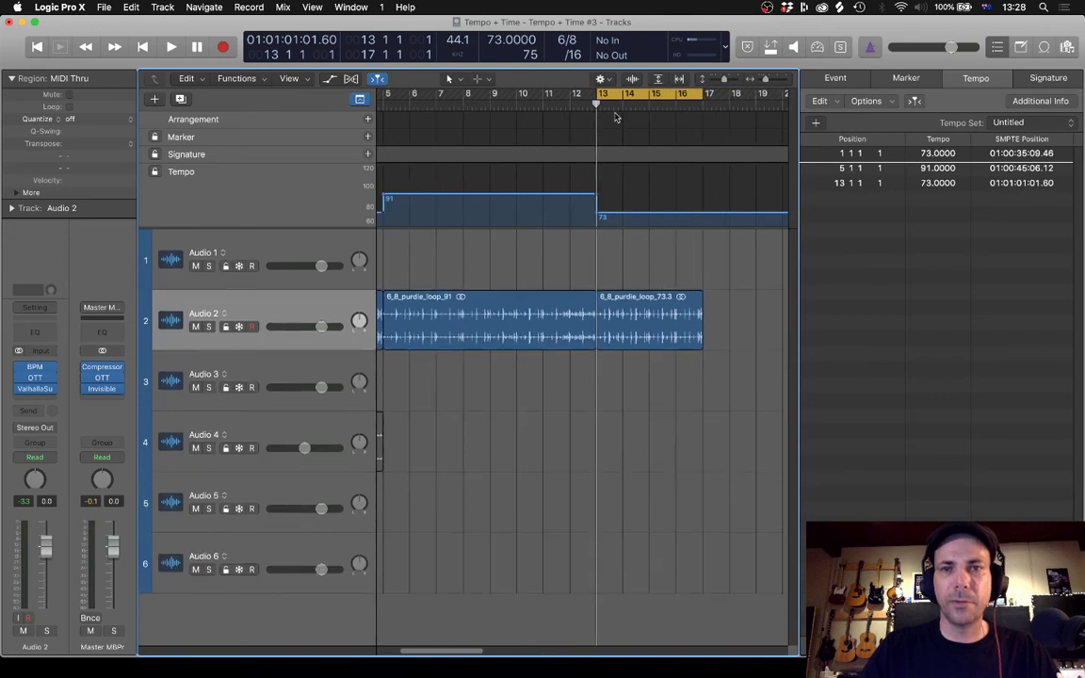
click(573, 96)
key(space)
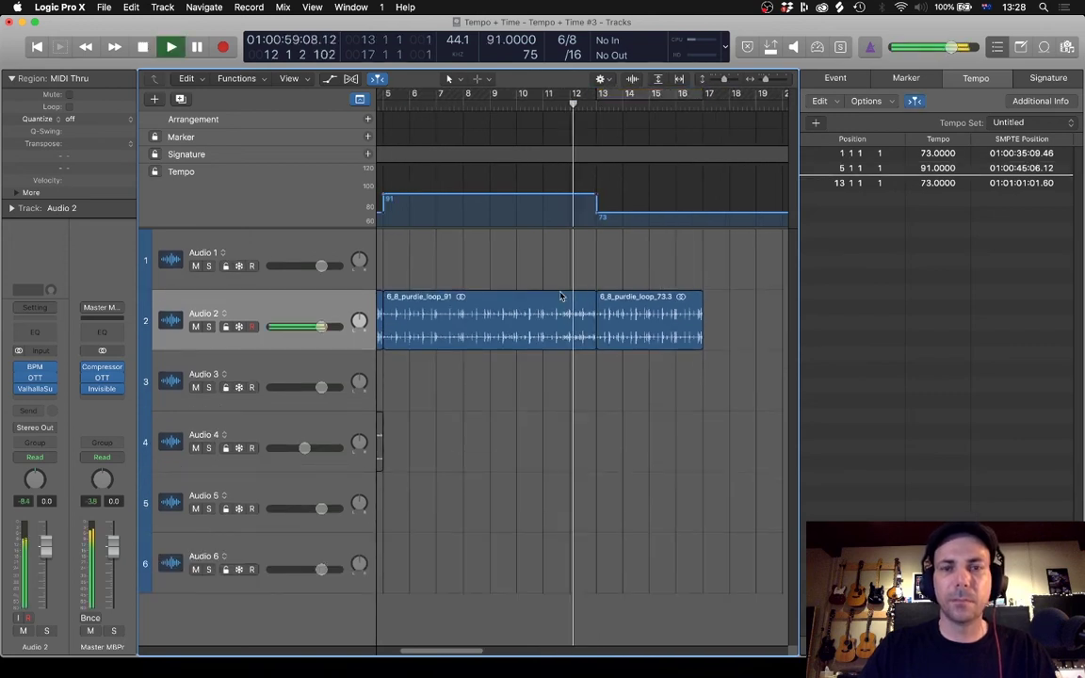
key(super+Up)
key(super+Left)
key(super+Left)
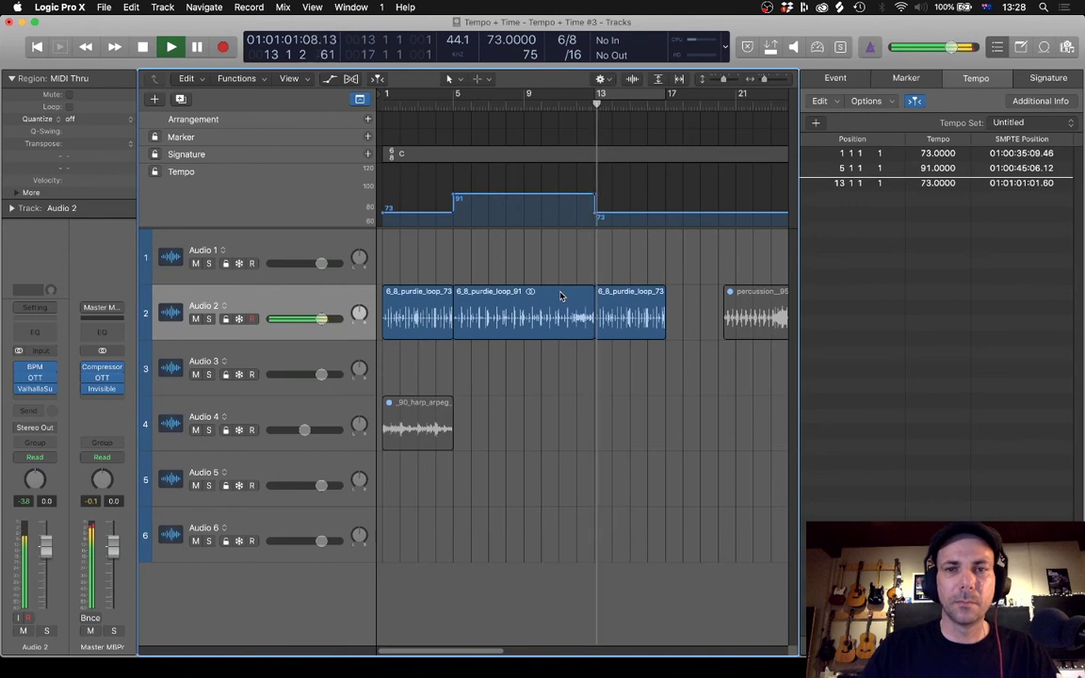
key(space)
Copy the muted harp arpeggio region on Audio 4 to bar 13 and unmute both harp regions.
drag(417, 426, 632, 429)
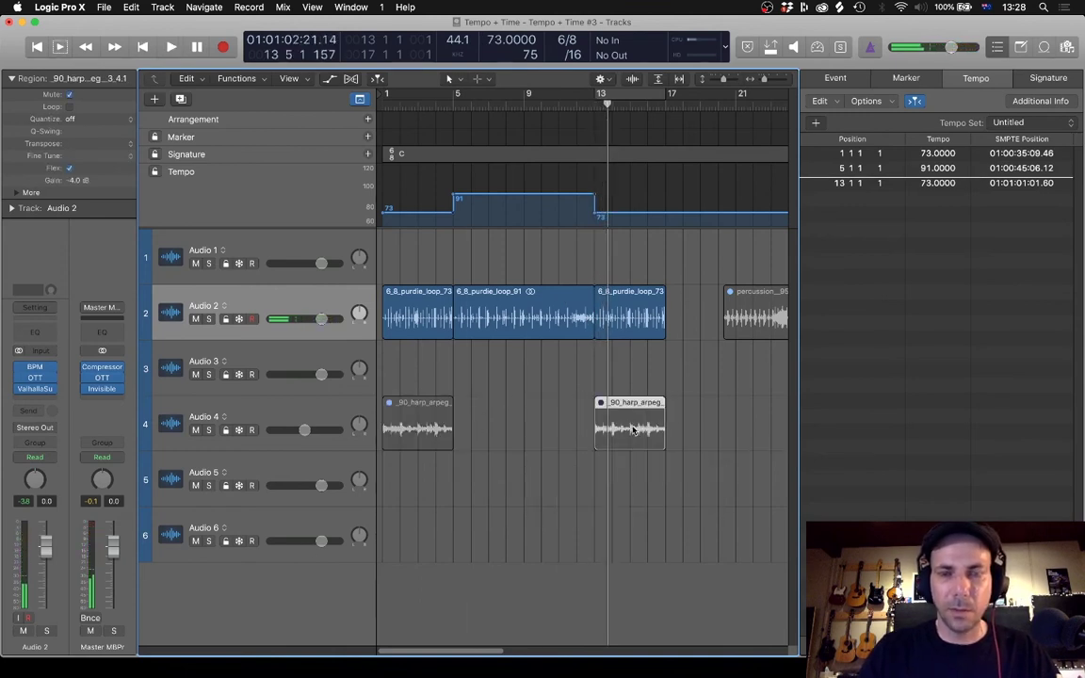
click(584, 107)
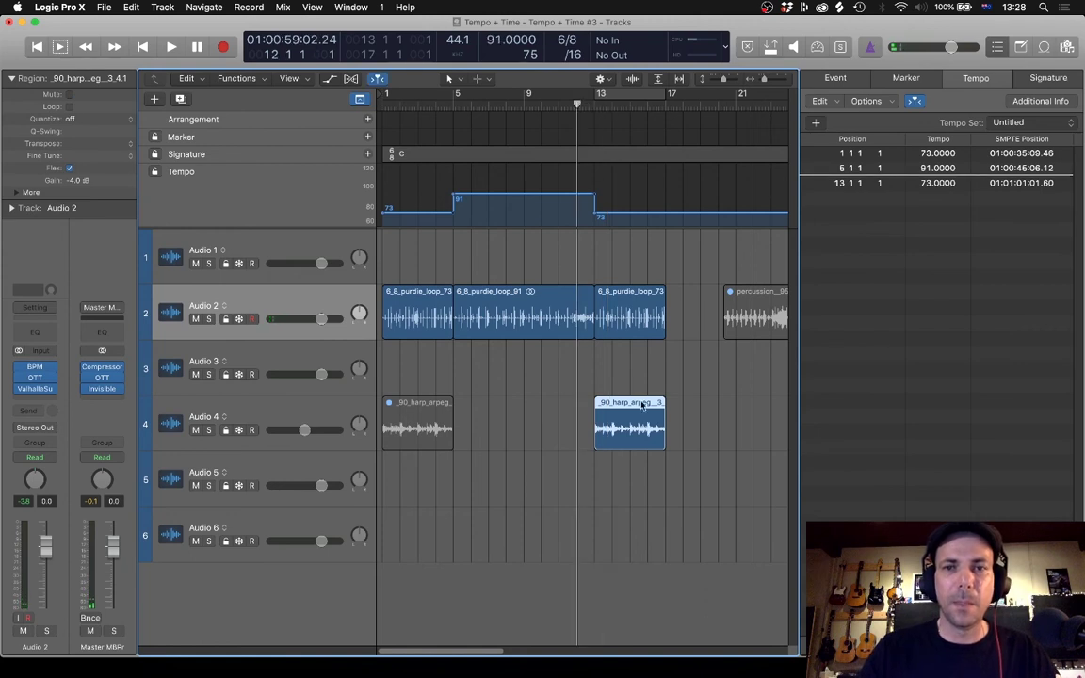
click(617, 482)
click(623, 436)
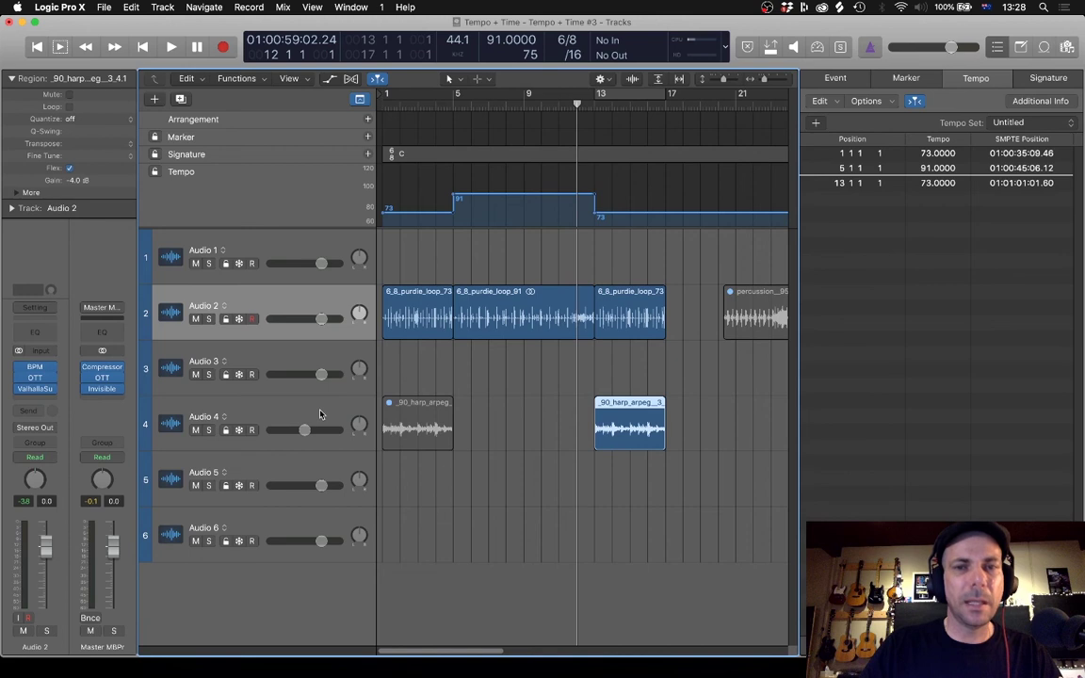
shift+click(432, 428)
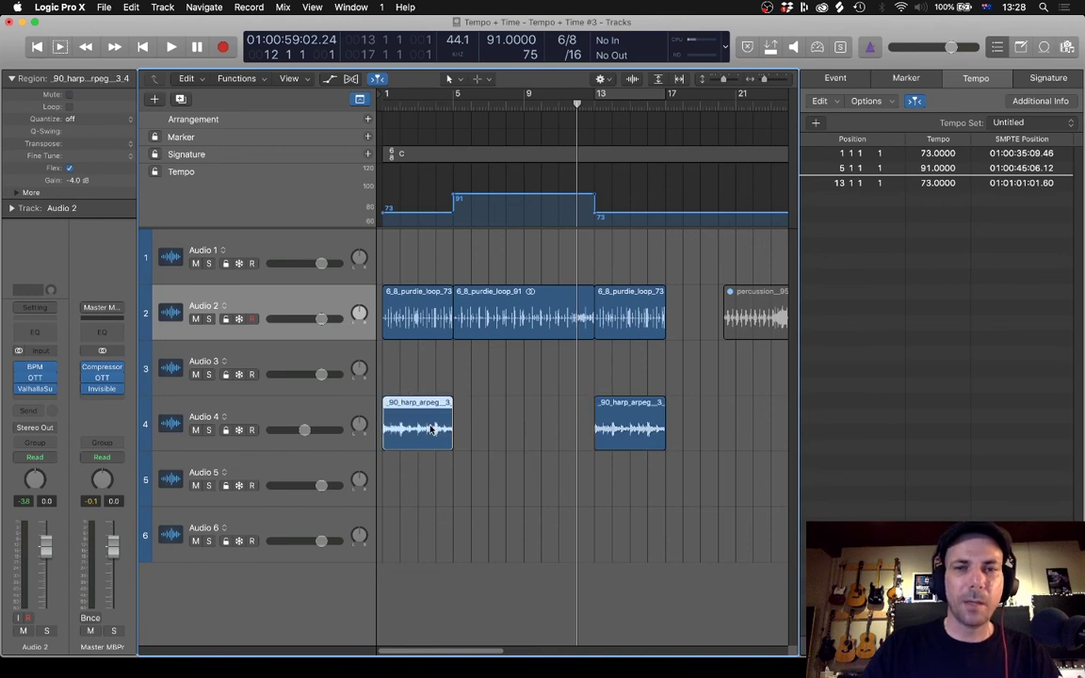
Place the playhead at bar 4 and play the drums with the harp across the tempo change at bar 5.
click(438, 106)
key(super+Right)
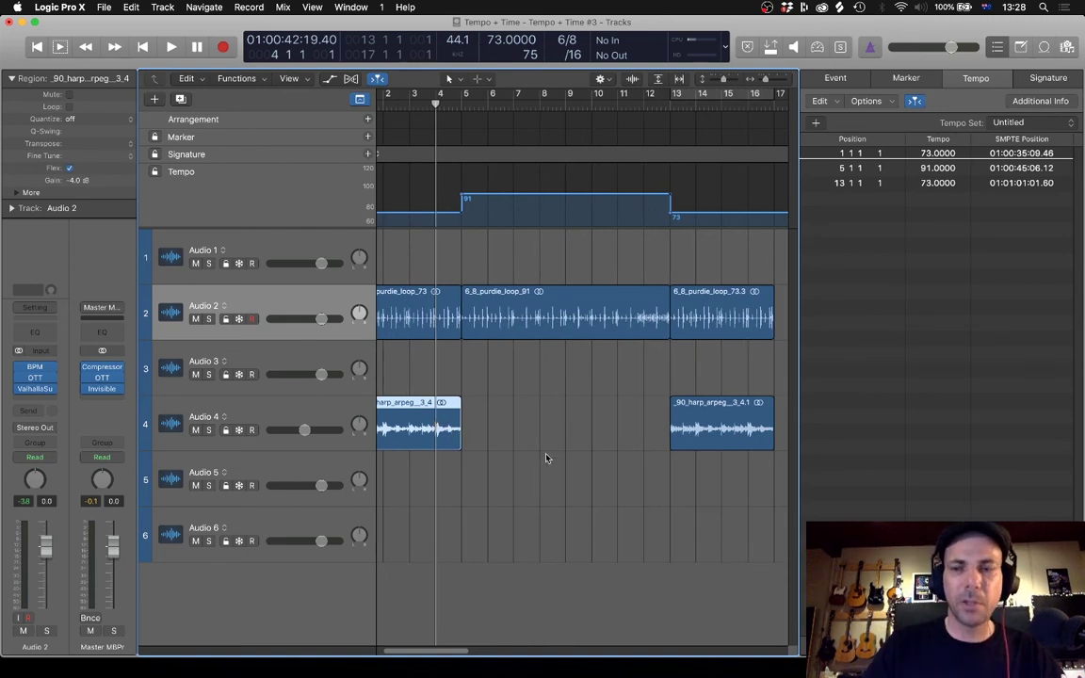
key(space)
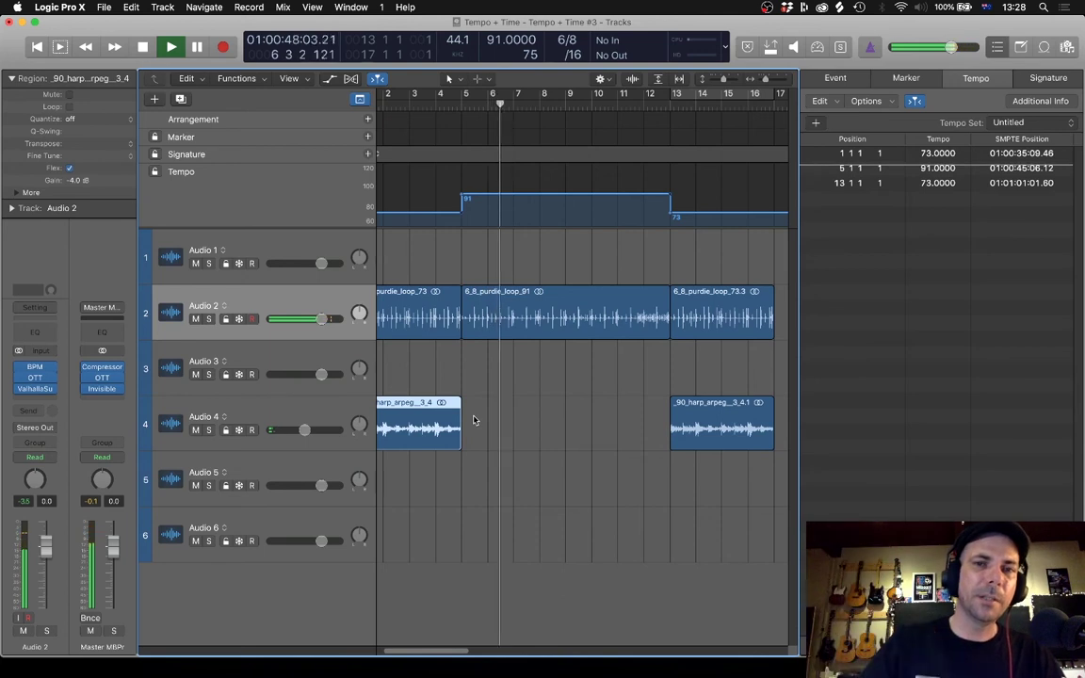
ctrl+alt+click(518, 481)
ctrl+alt+click(518, 480)
key(space)
Move the playhead ahead of bar 13 and play into the section where the copied harp and third drum loop enter.
click(505, 103)
key(space)
key(super+Right)
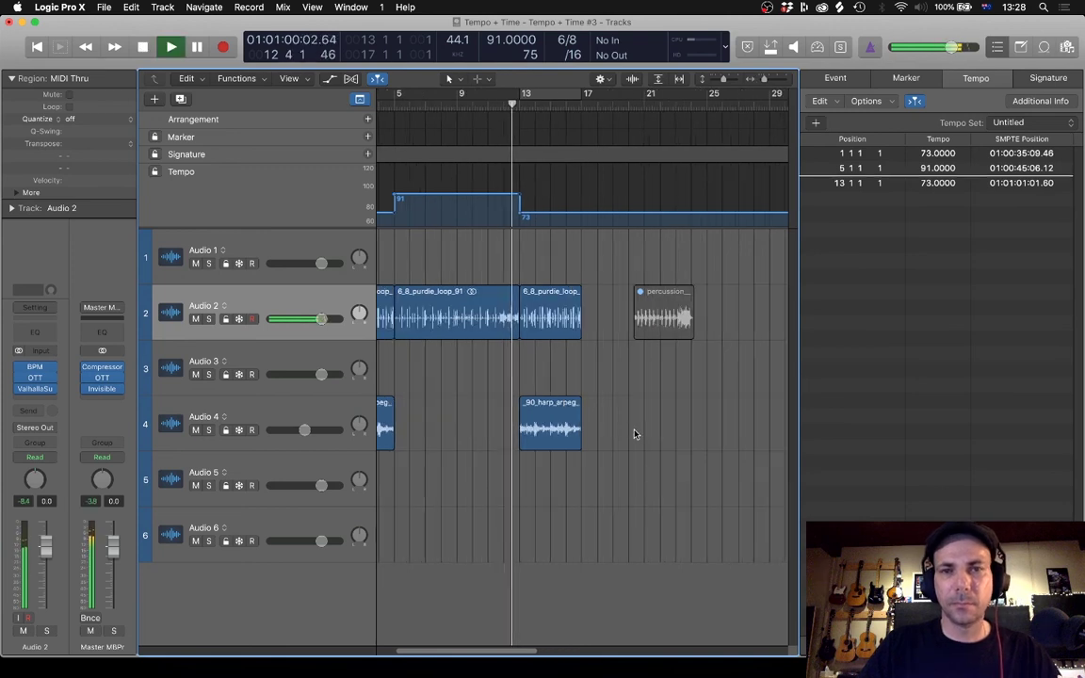
key(super+Left)
key(super+Left)
key(super+Left)
key(super+Left)
key(super+Left)
key(super+Right)
key(super+Right)
key(super+Right)
key(super+Right)
key(space)
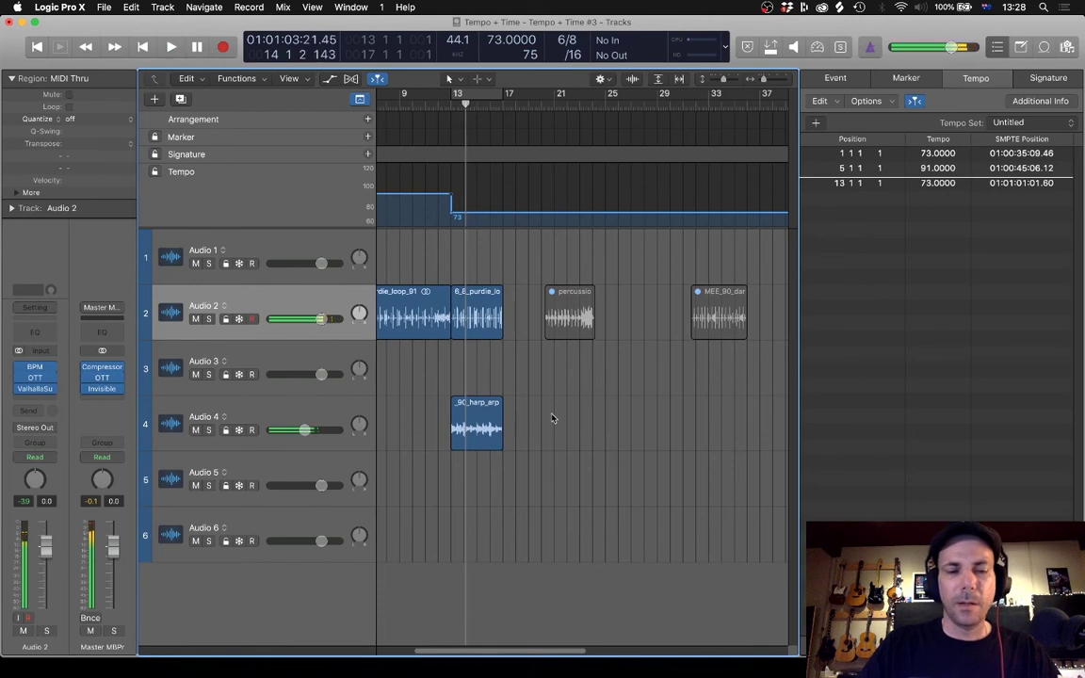
Move the percussion__95.2 region on Audio 2 to bar 17, directly after the third drum loop.
key(super+Right)
scroll(552, 419, right, 5)
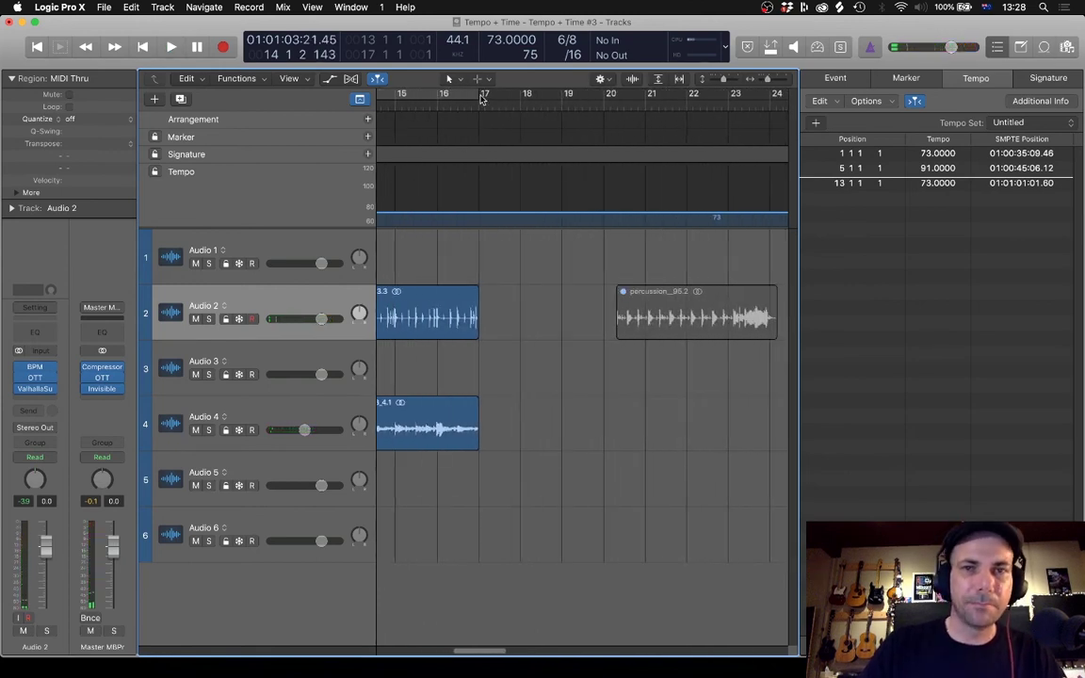
drag(478, 101, 726, 100)
drag(648, 333, 509, 334)
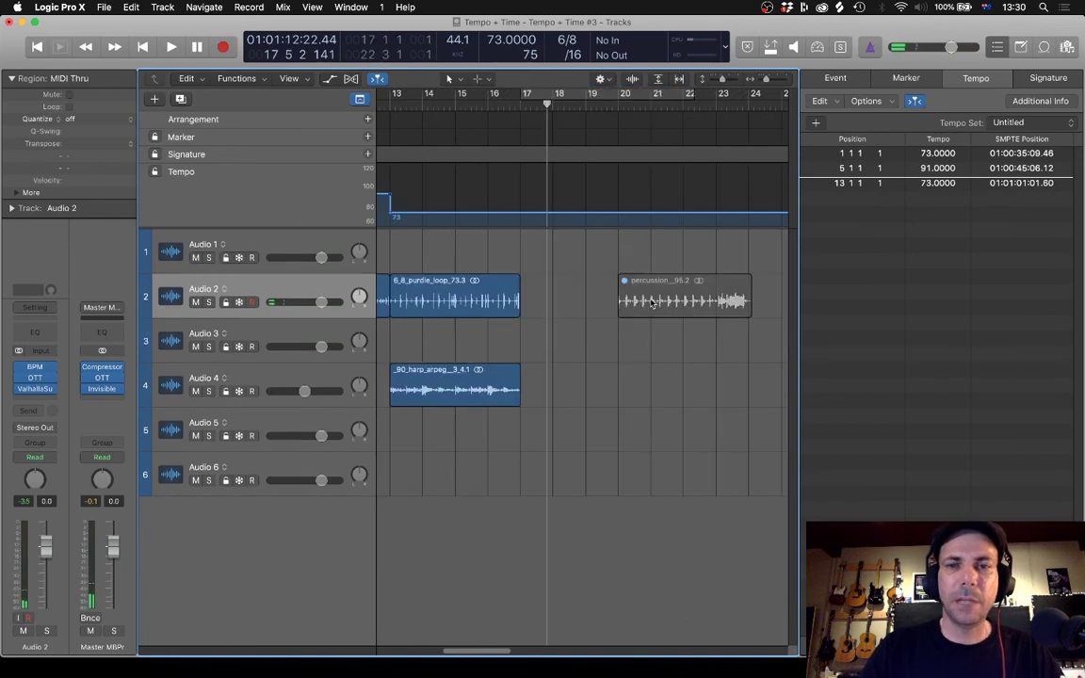
click(652, 301)
drag(637, 298, 539, 298)
click(618, 391)
Set a cycle range from bar 17 to bar 22 and unmute the percussion__95.2 region.
drag(523, 97, 673, 116)
key(space)
click(583, 290)
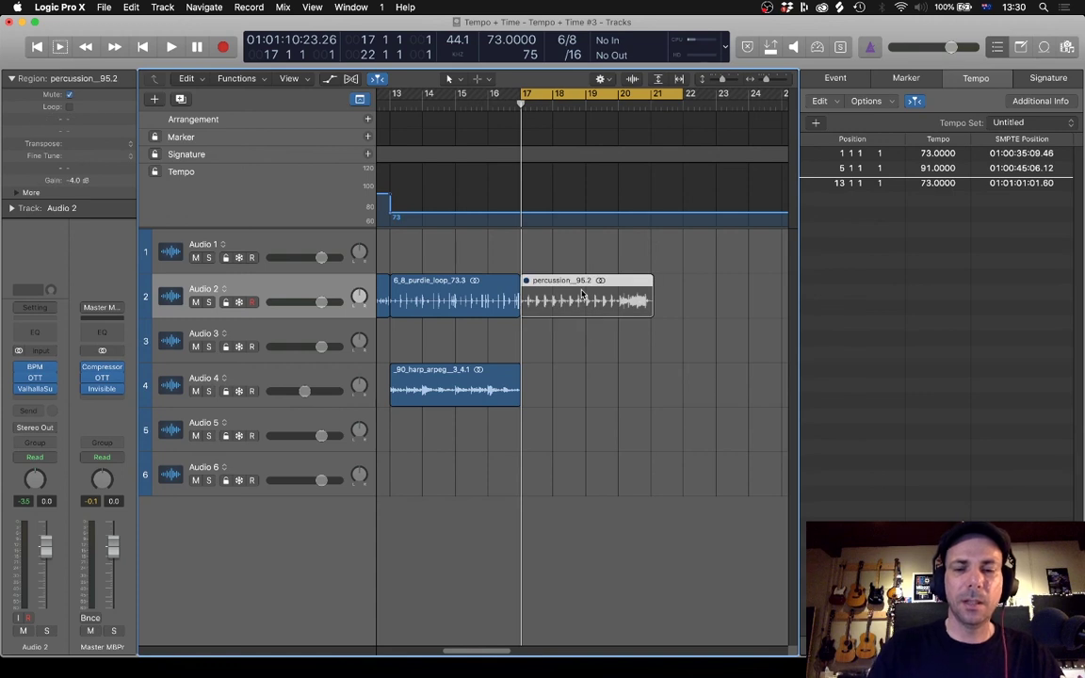
key(ctrl+m)
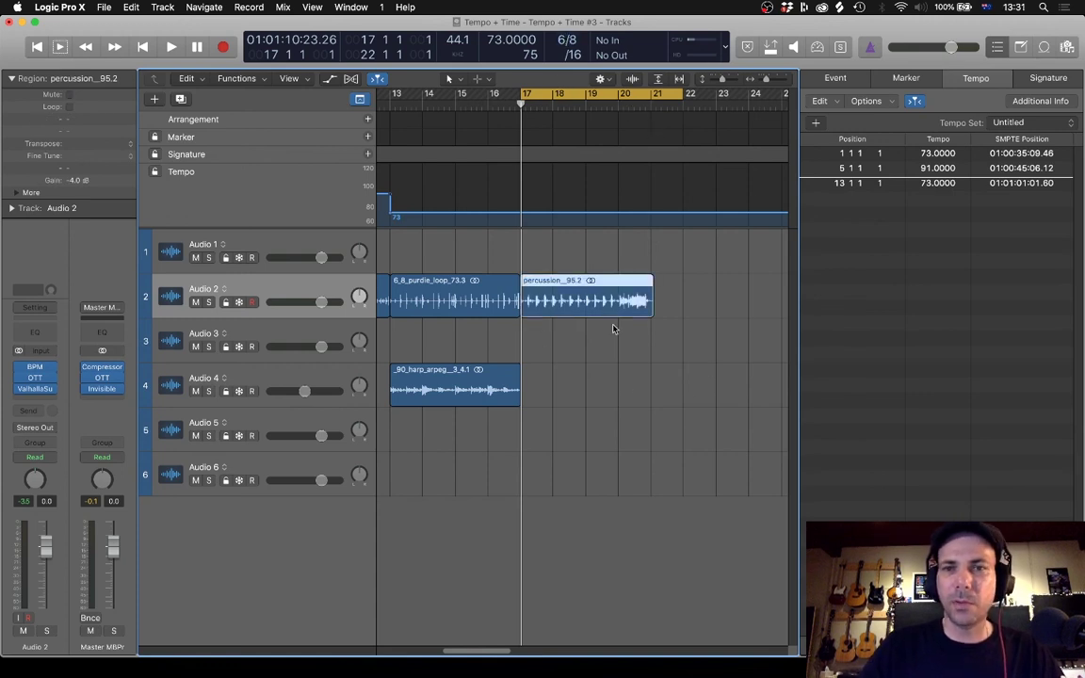
Change the time signature to 4/4 at bar 17, where the percussion region starts.
click(565, 41)
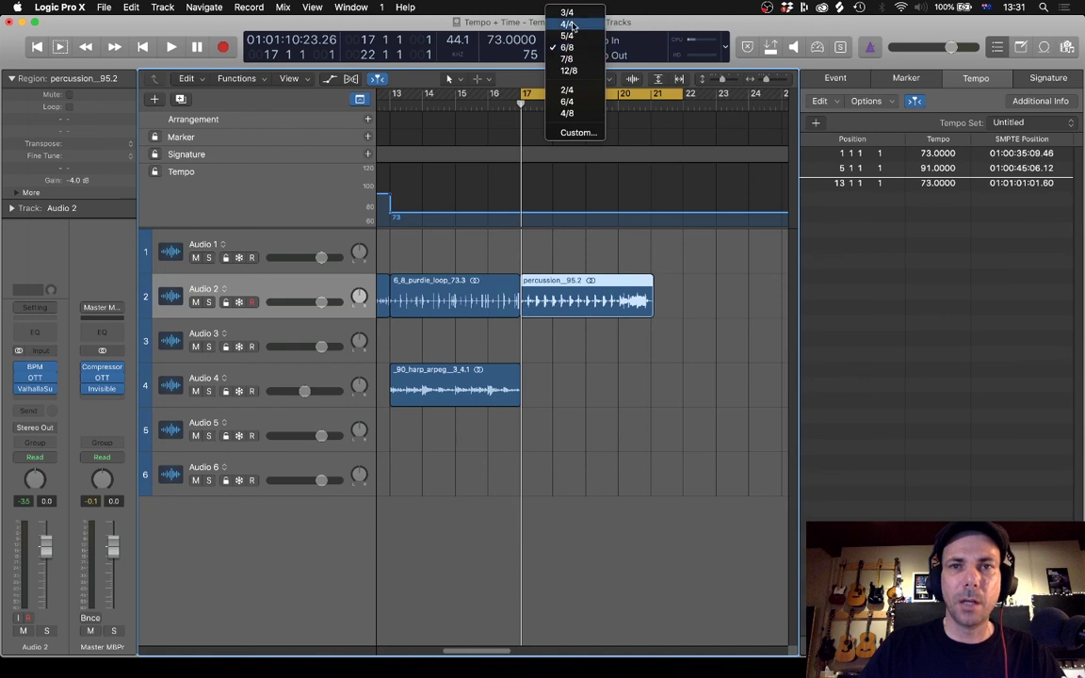
click(567, 24)
click(579, 299)
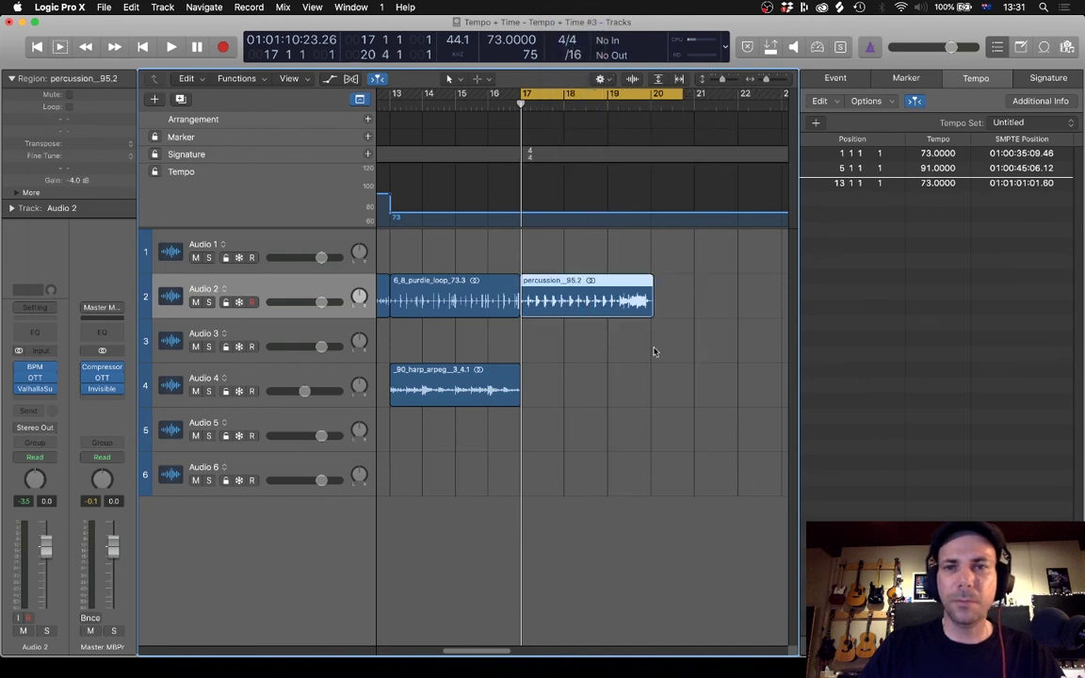
Add a tempo event of 95 BPM at bar 17 in the tempo list.
key(super+Right)
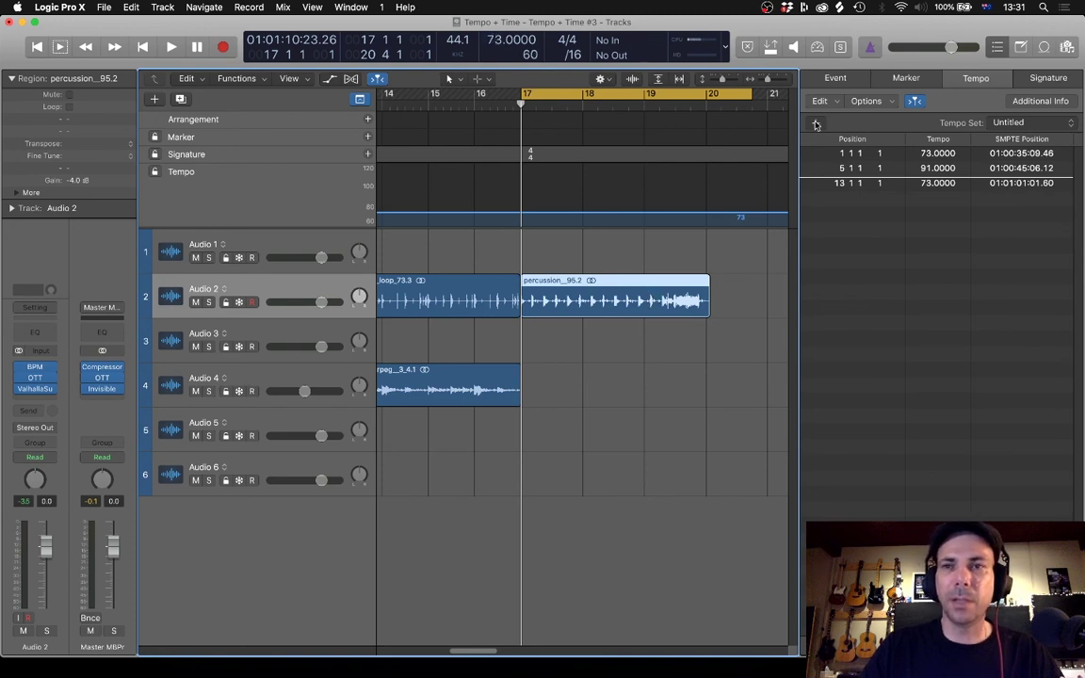
click(815, 122)
click(937, 198)
text(95)
key(Return)
click(633, 376)
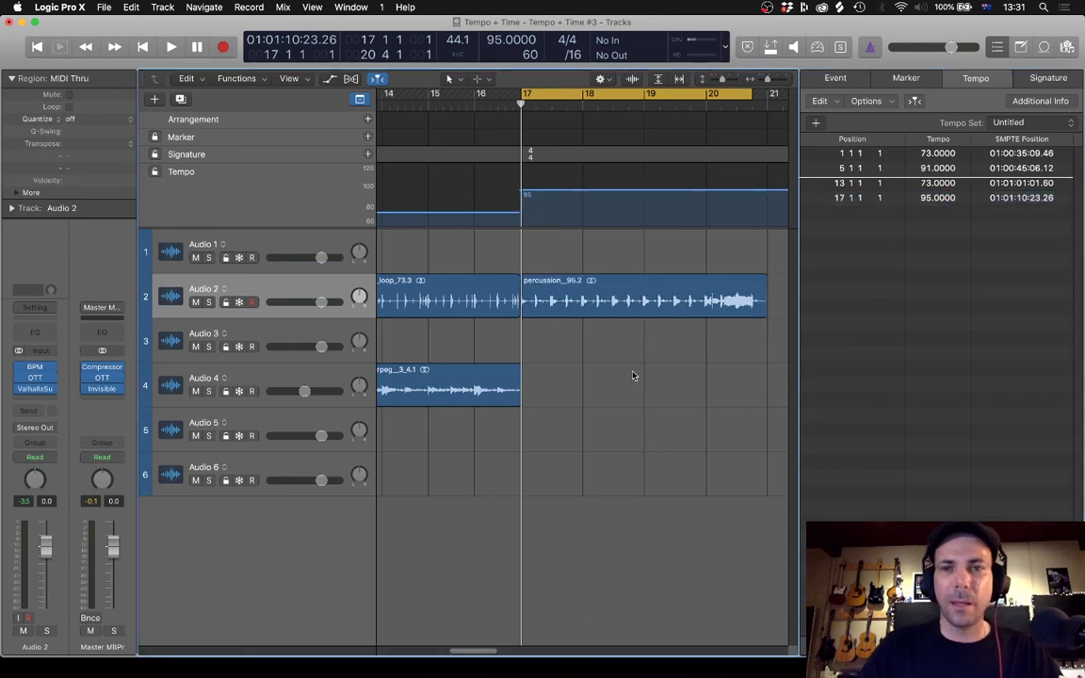
Turn cycling off, place the playhead at bar 16, and play across the bar 17 tempo and meter change through the percussion region.
key(super+Left)
key(super+Left)
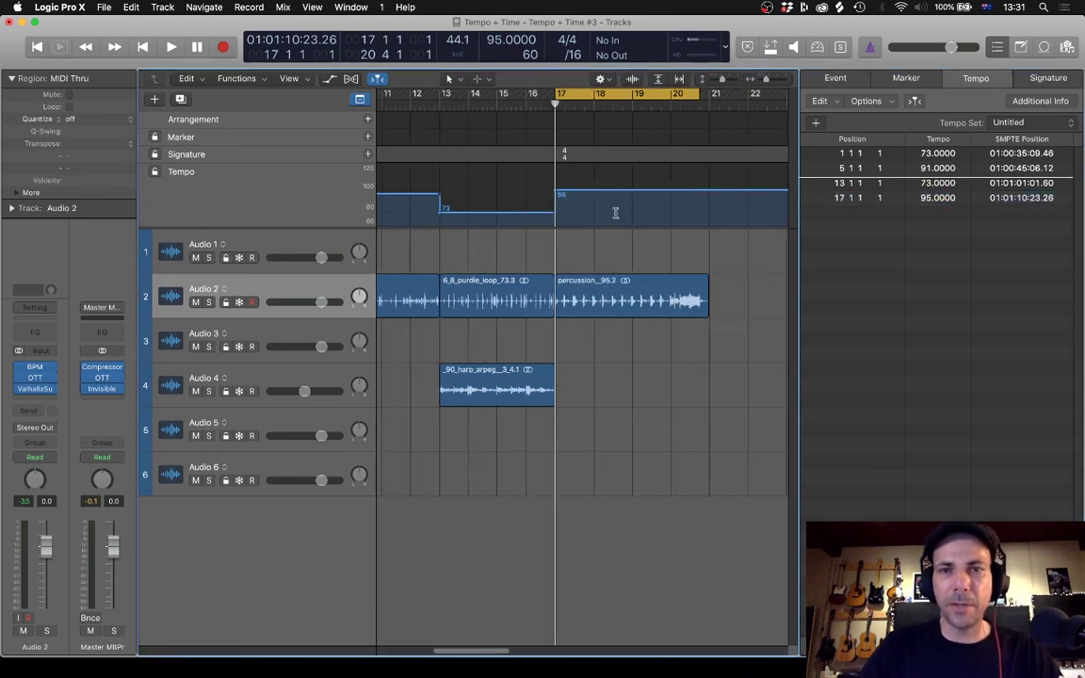
click(575, 93)
click(519, 104)
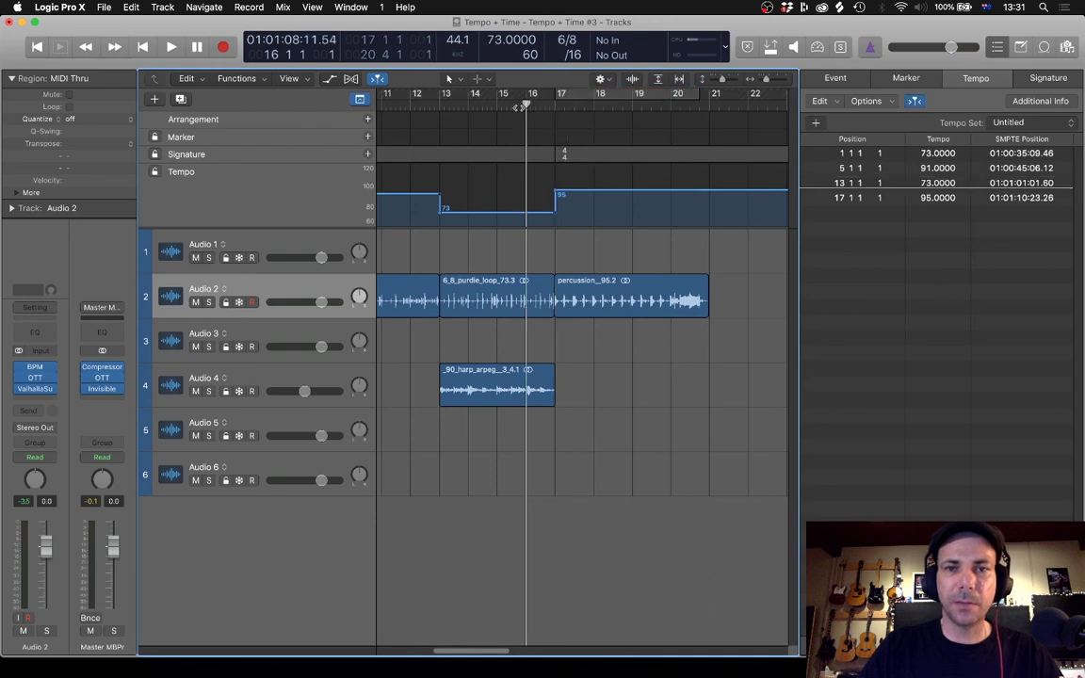
key(space)
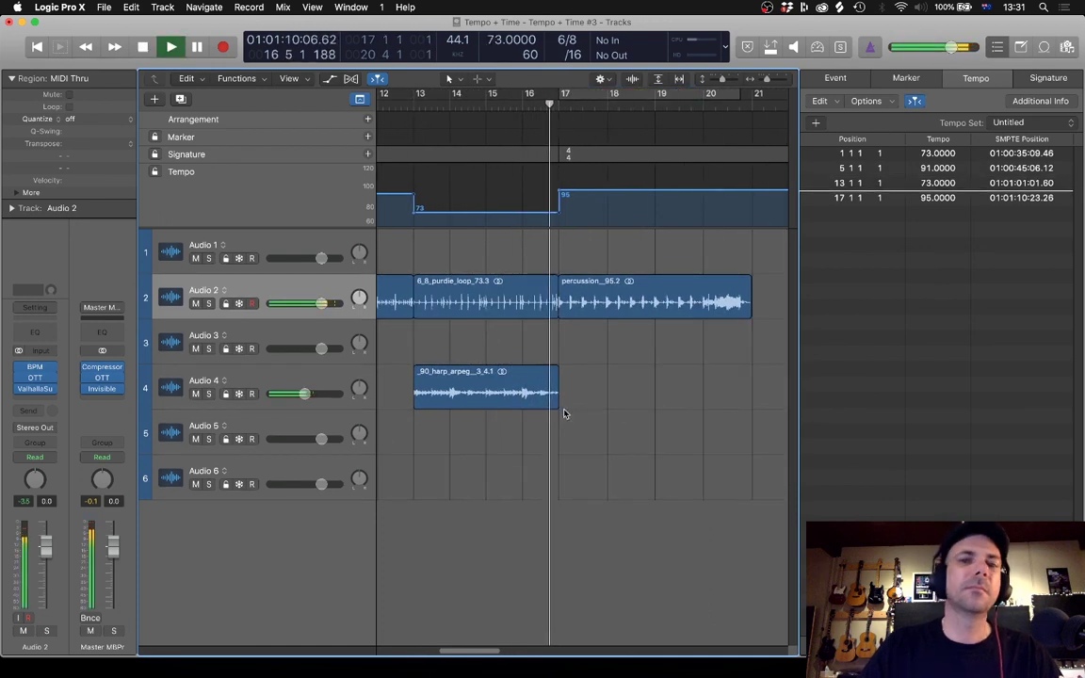
scroll(564, 410, down, 2)
scroll(564, 406, down, 1)
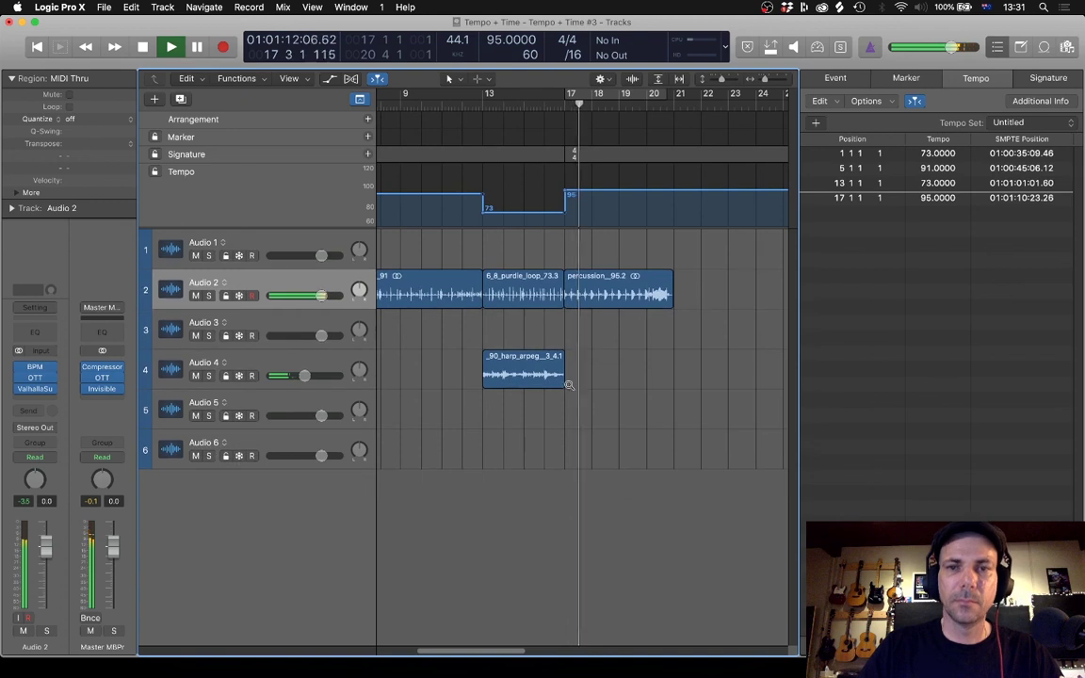
click(589, 298)
scroll(586, 296, down, 3)
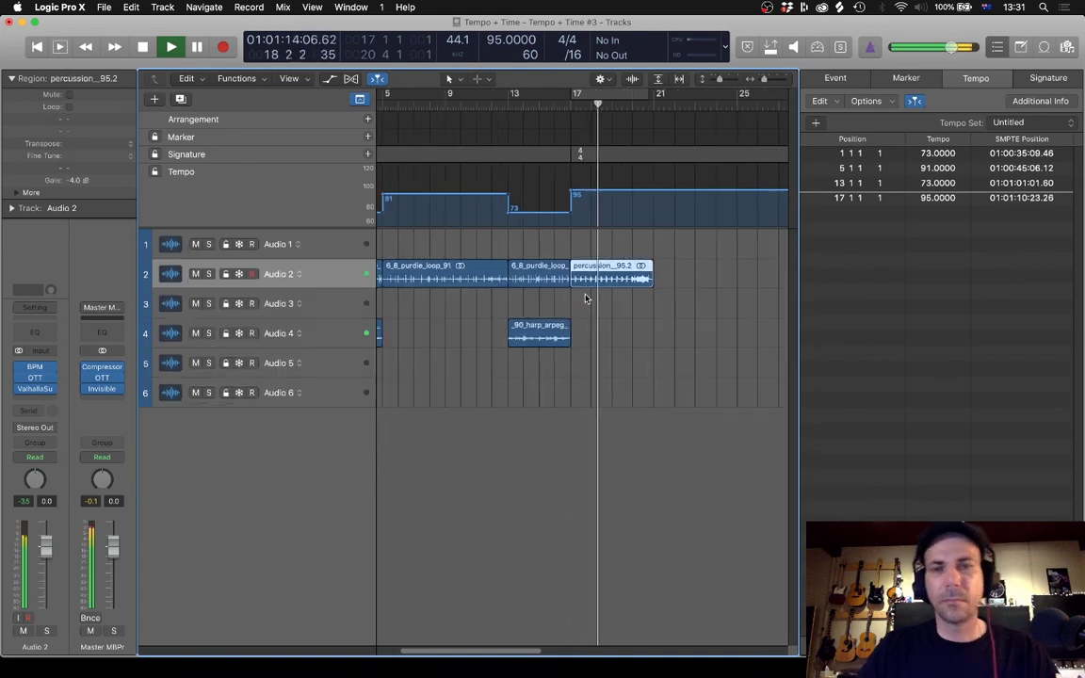
scroll(585, 297, down, 2)
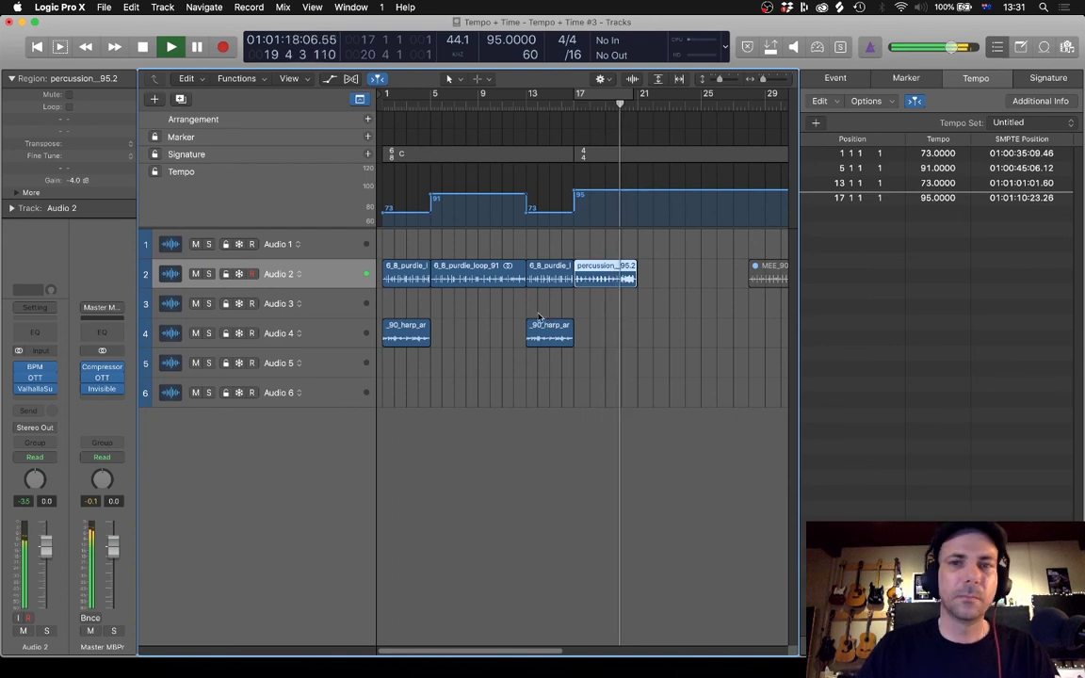
scroll(727, 292, right, 1)
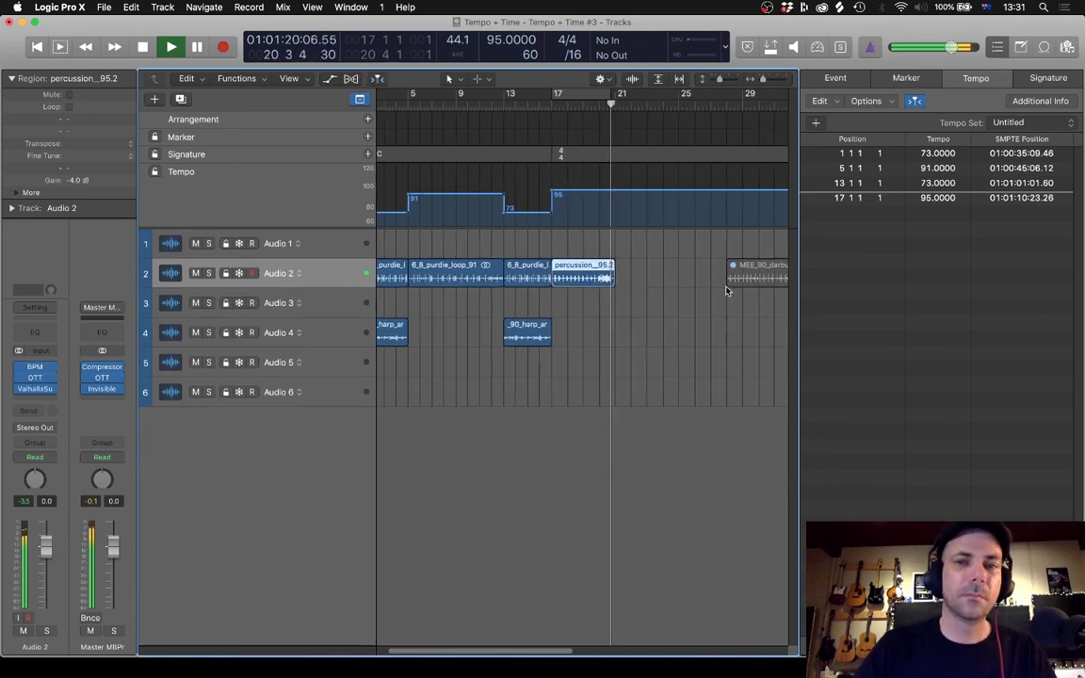
key(space)
click(513, 382)
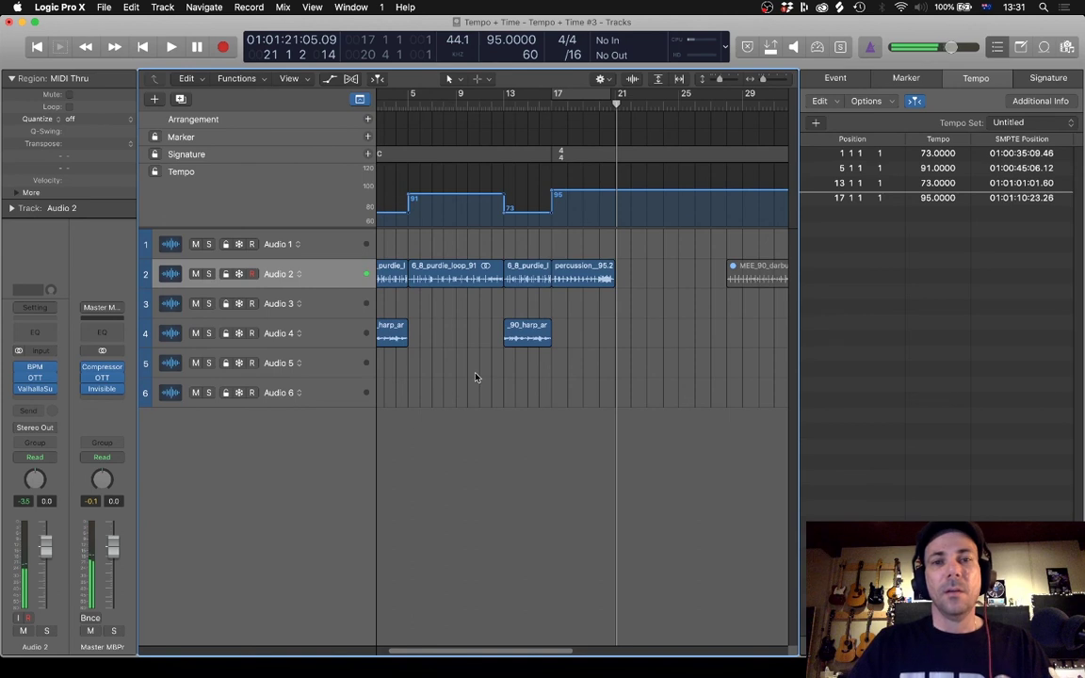